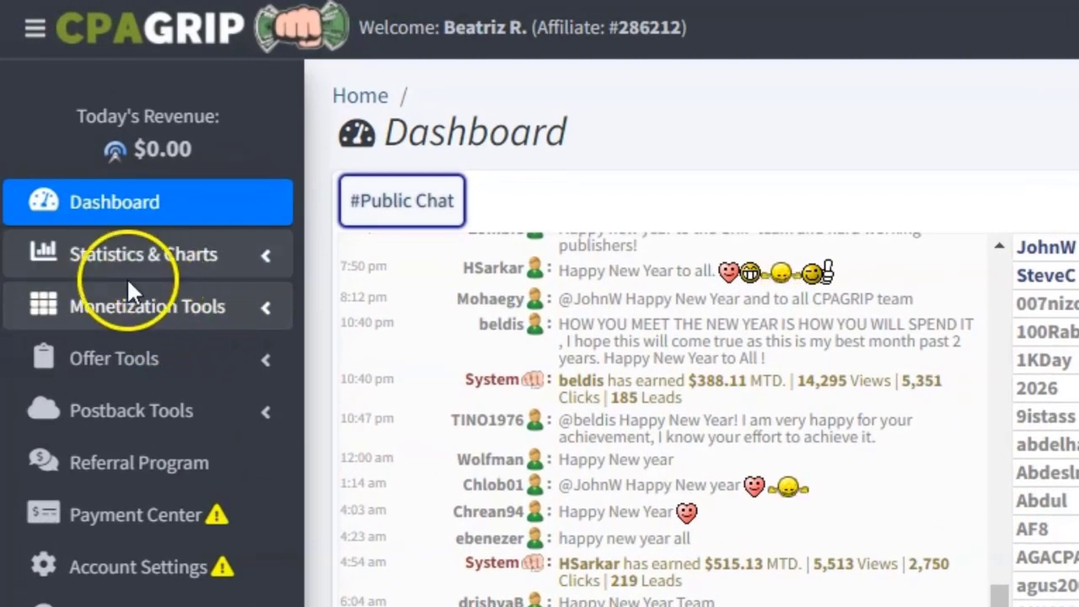
# Start a new content locker under the monetization tools and agree to its Terms of Service
pyautogui.click(265, 310)
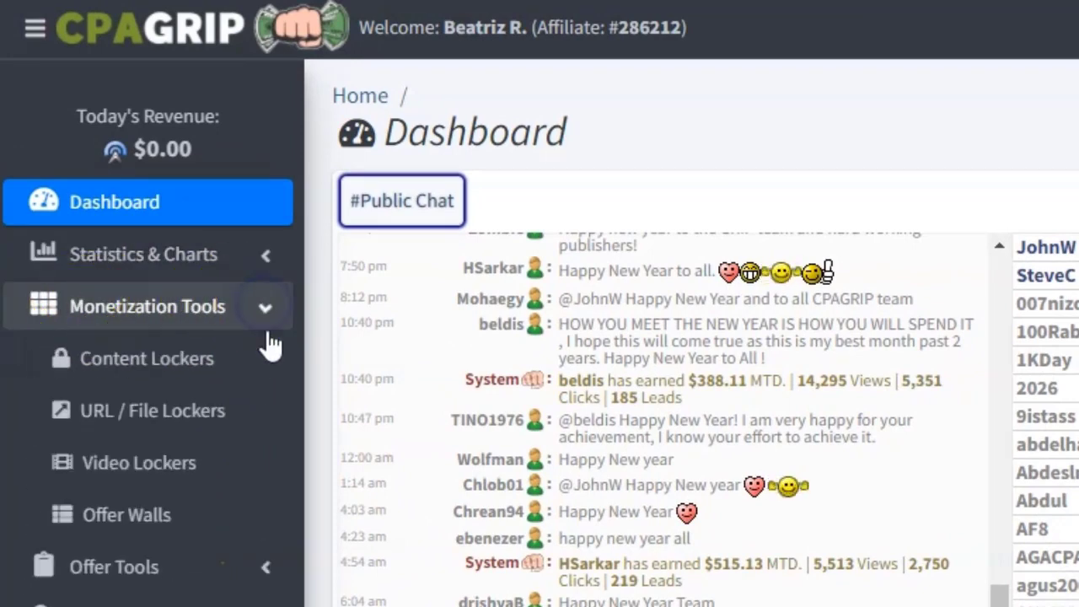
pyautogui.click(181, 366)
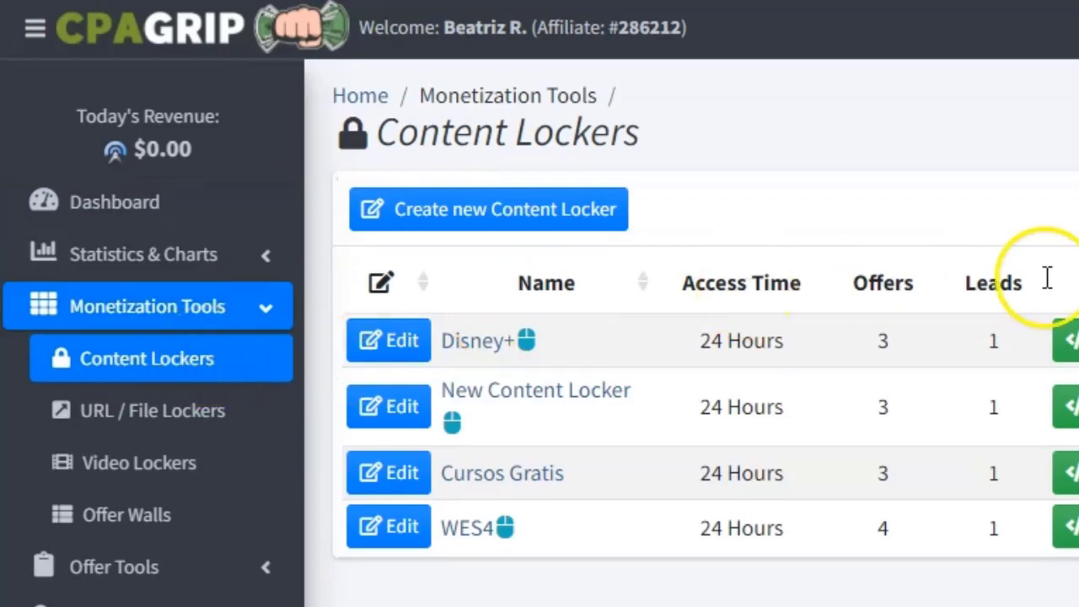
pyautogui.click(466, 218)
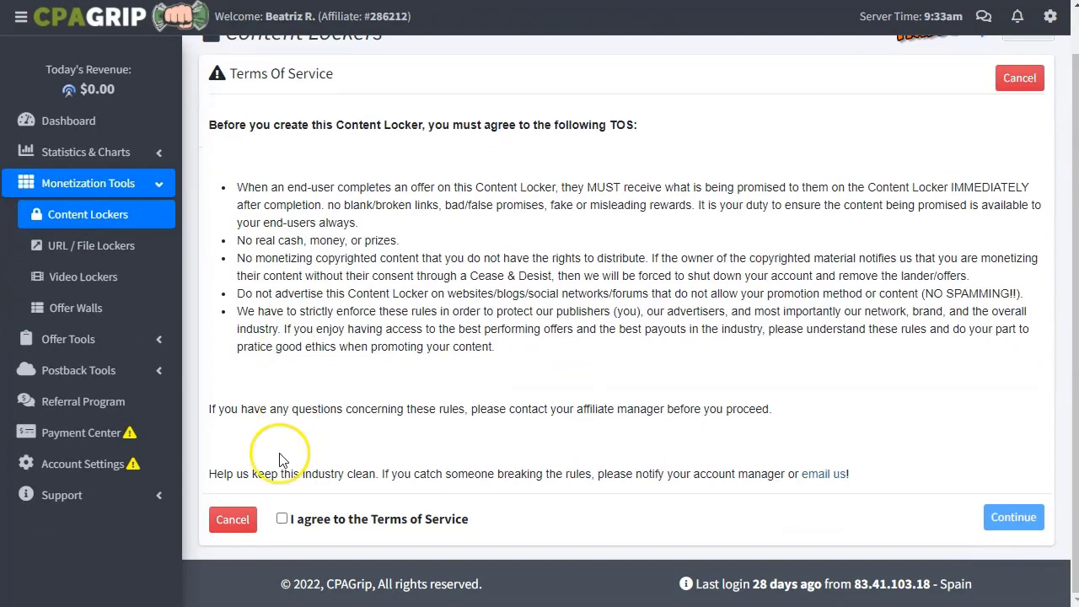
pyautogui.click(281, 519)
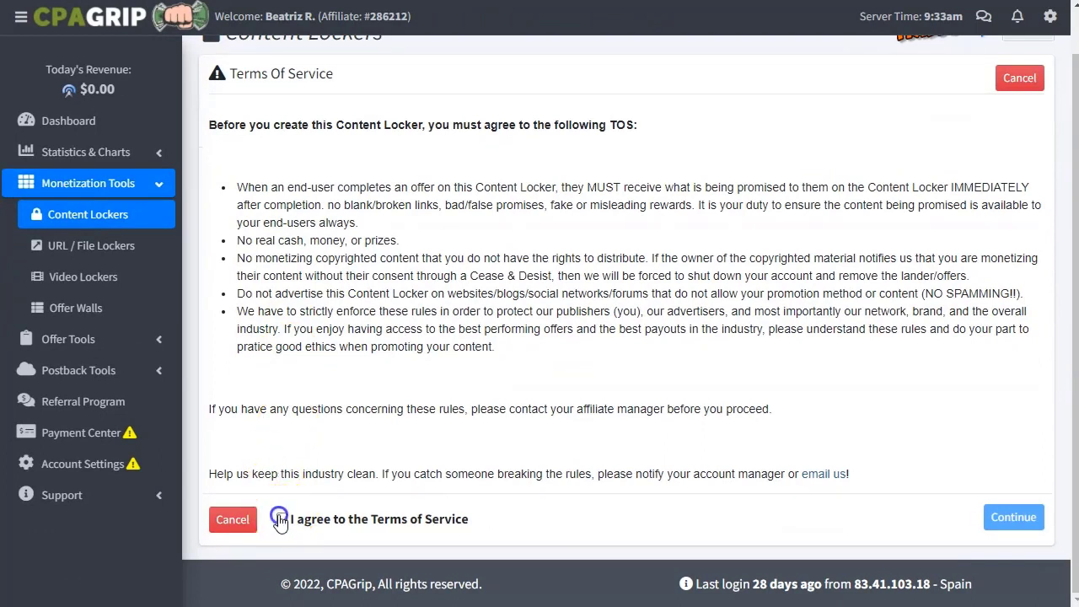
pyautogui.click(1021, 517)
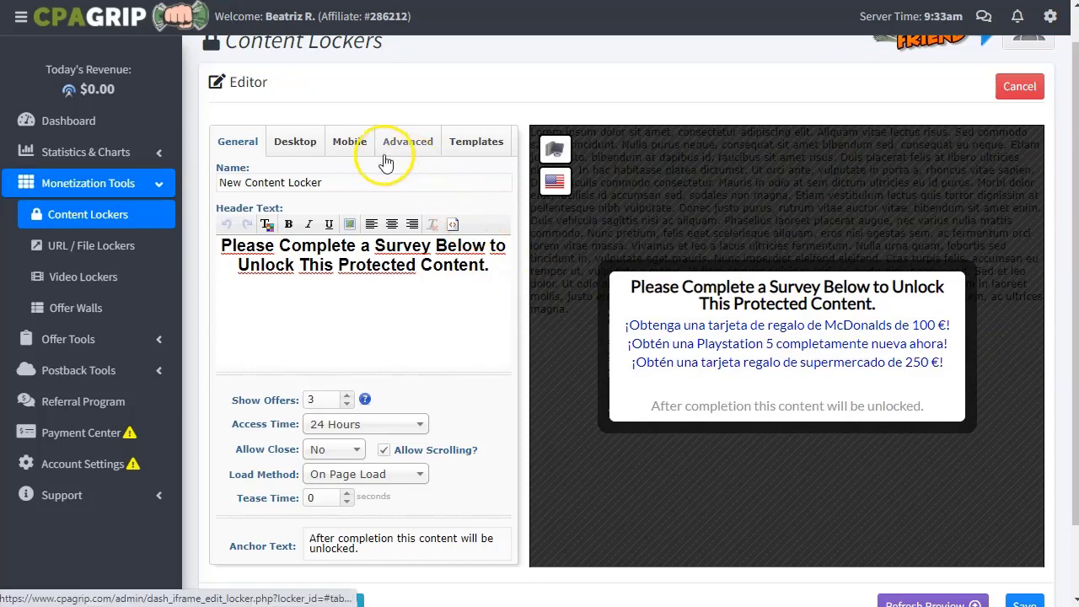
# Browse the mobile templates and apply Mobile Template 5 to the content locker
pyautogui.click(478, 152)
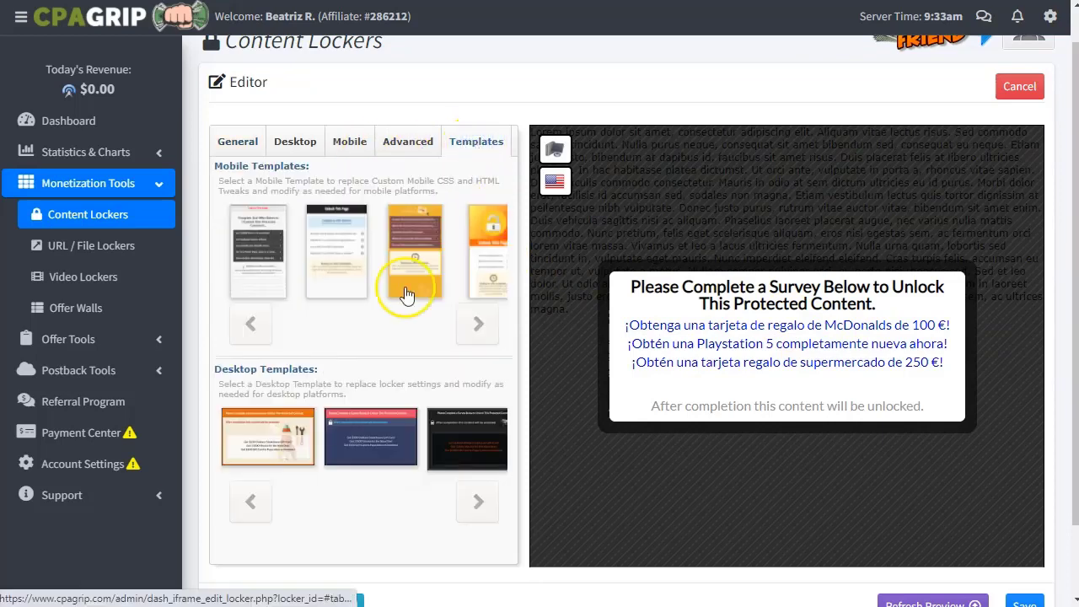
pyautogui.click(486, 326)
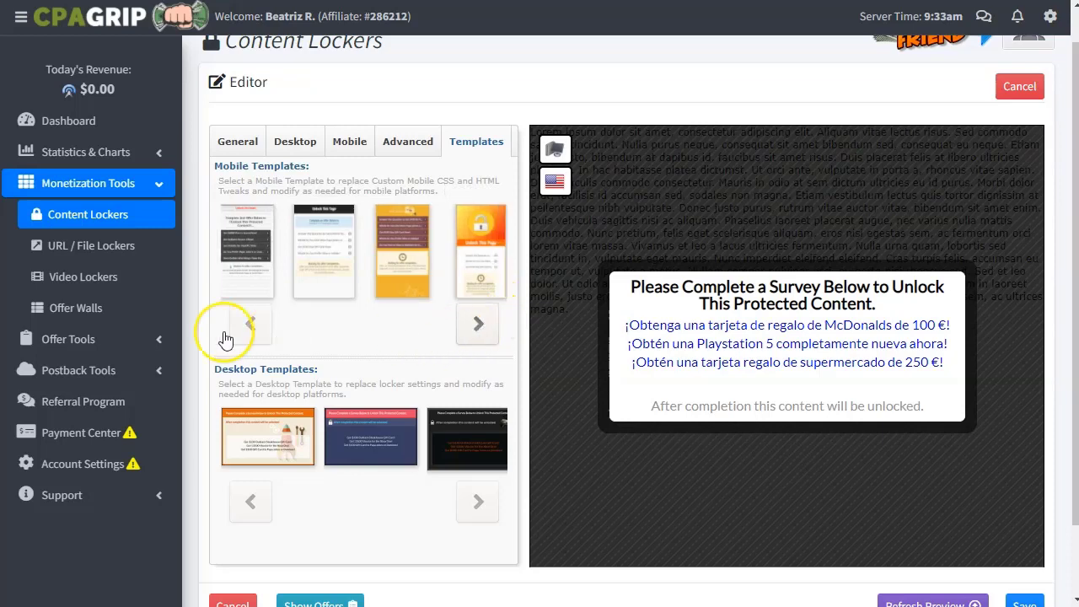
pyautogui.click(487, 326)
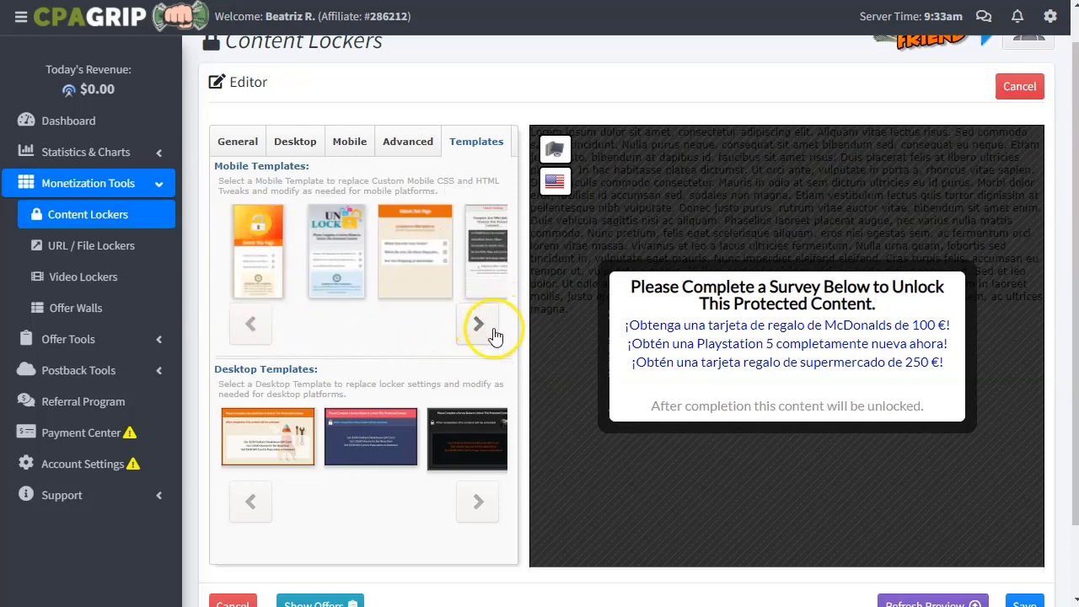
pyautogui.click(418, 262)
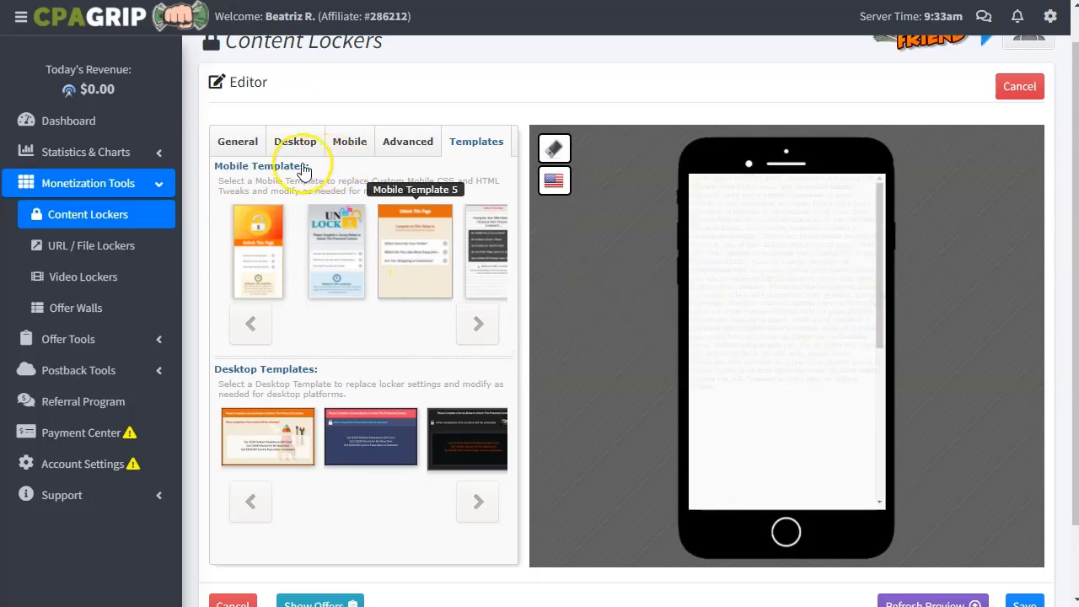
# Review the locker's general settings, including the header text, closing and scrolling options, and the available load methods
pyautogui.click(244, 149)
pyautogui.click(226, 245)
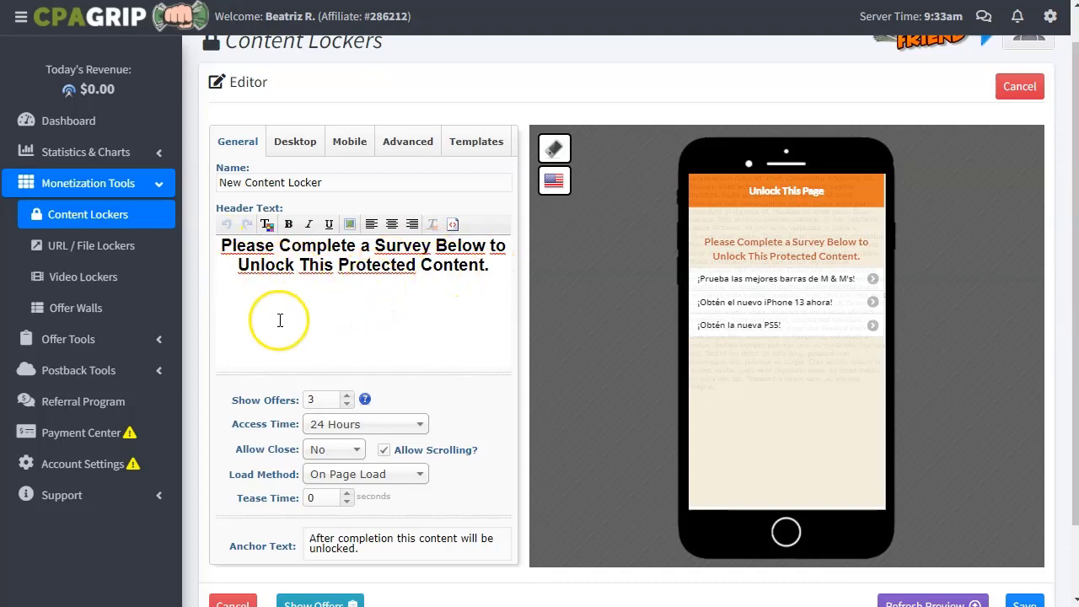
pyautogui.scroll(-1, 294, 321)
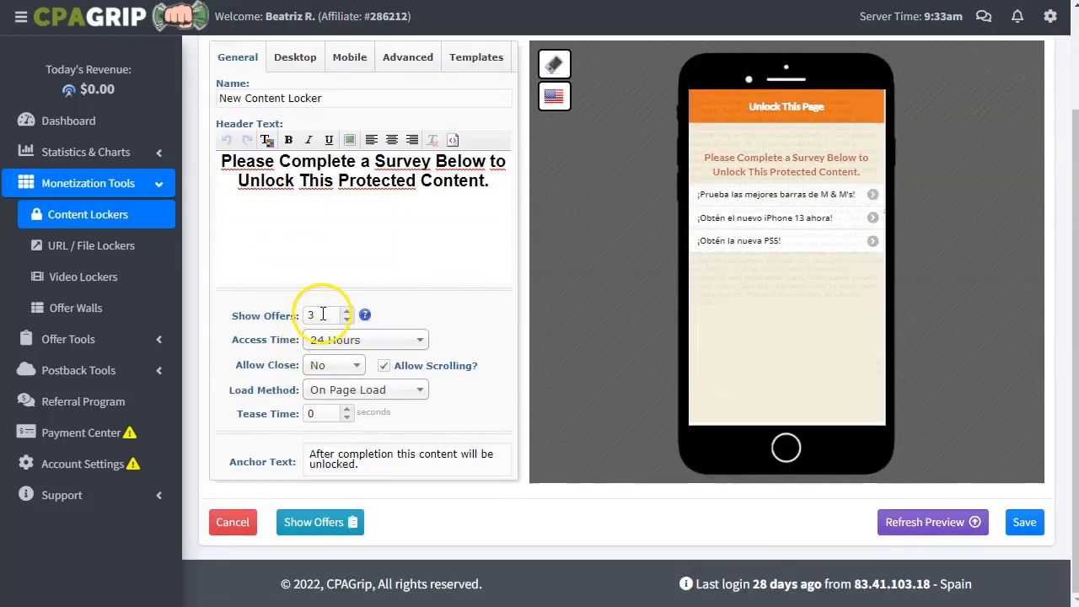
pyautogui.moveTo(256, 377)
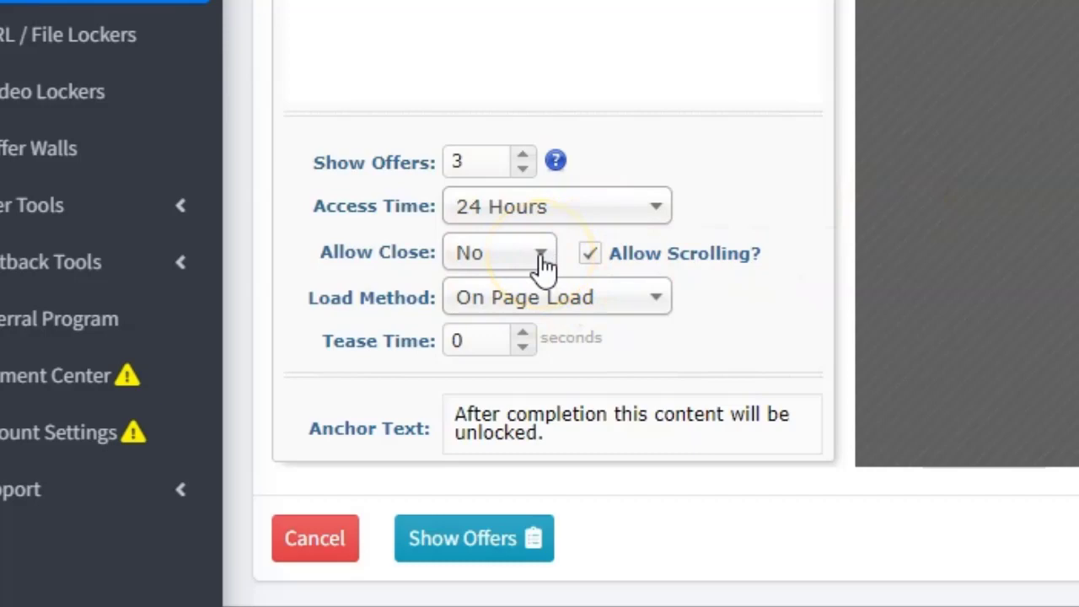
pyautogui.click(592, 255)
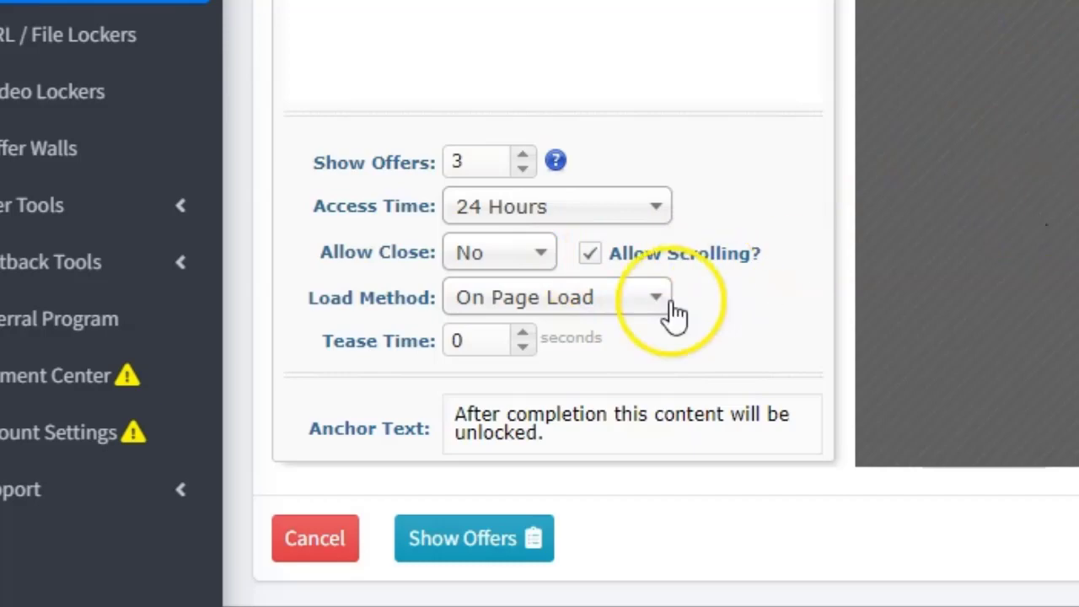
pyautogui.moveTo(390, 304)
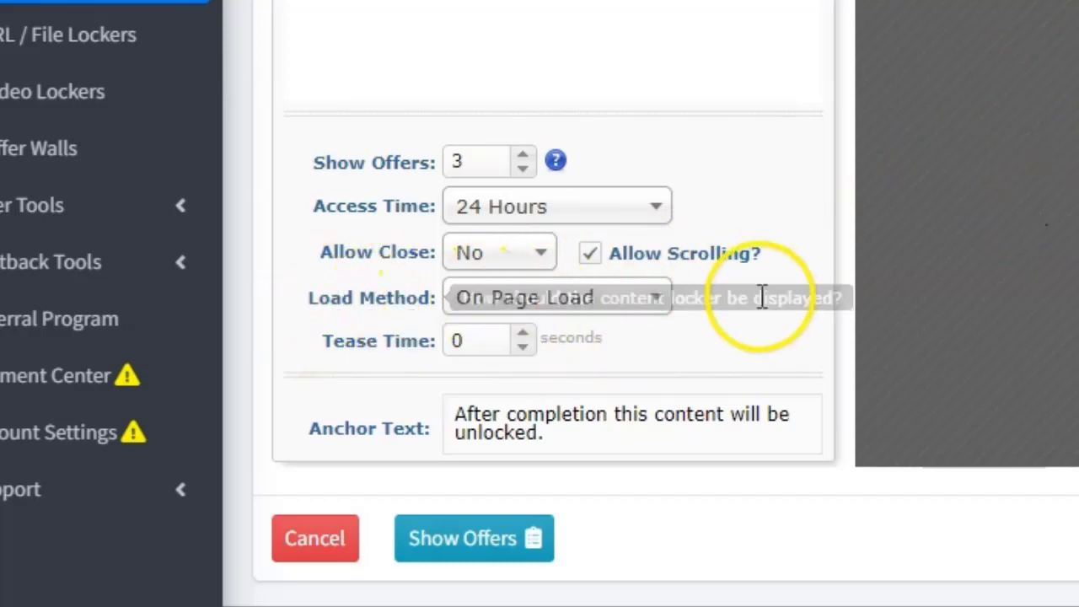
pyautogui.click(651, 302)
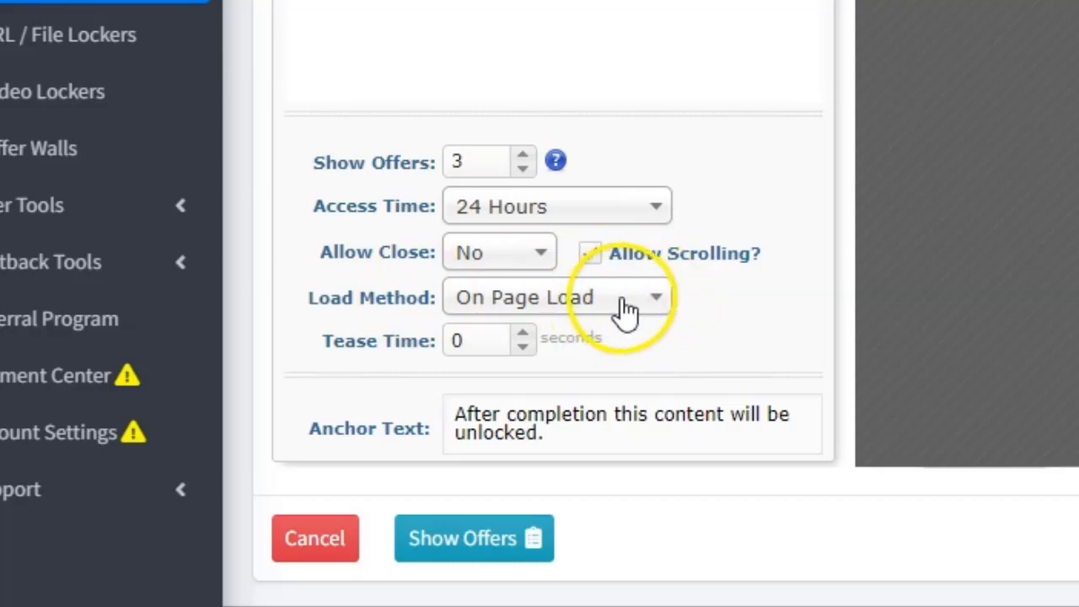
pyautogui.click(625, 308)
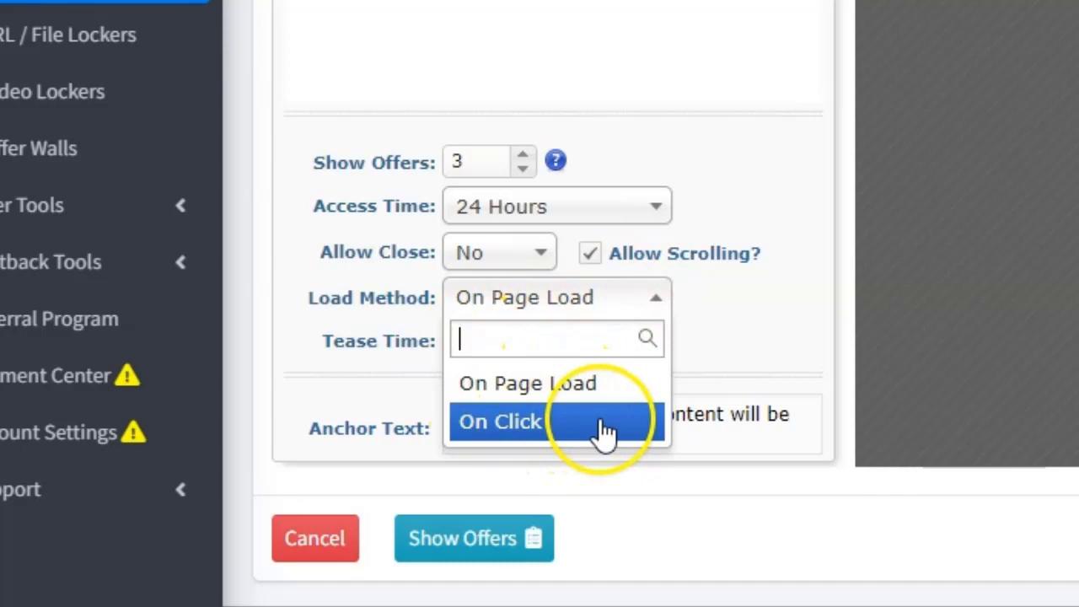
pyautogui.click(742, 337)
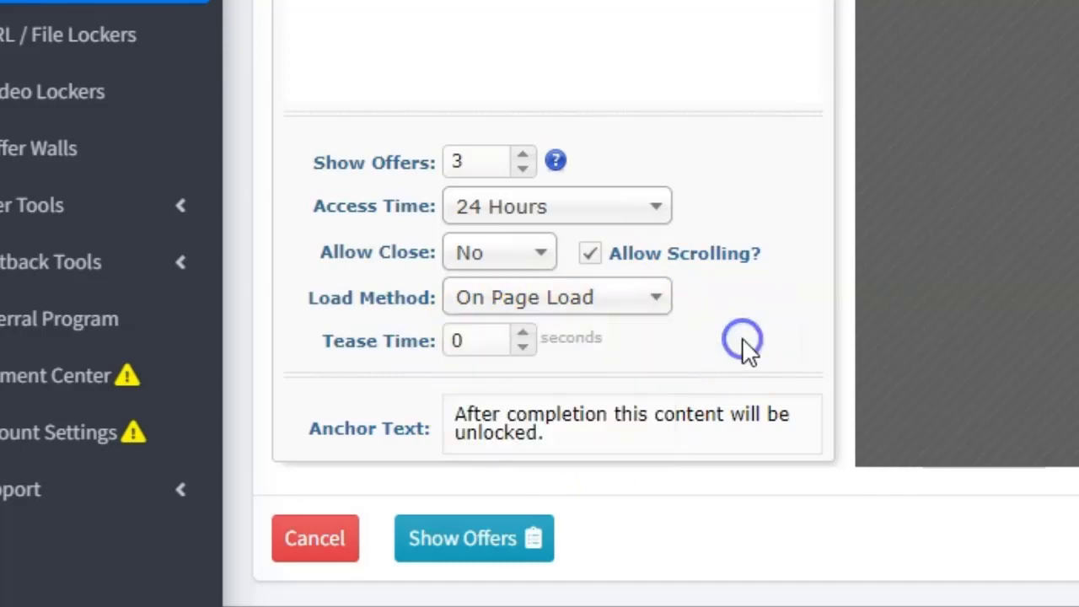
# Check the locker's Tease Time and Anchor Text settings and save the new content locker
pyautogui.click(494, 340)
pyautogui.click(549, 339)
pyautogui.moveTo(366, 345)
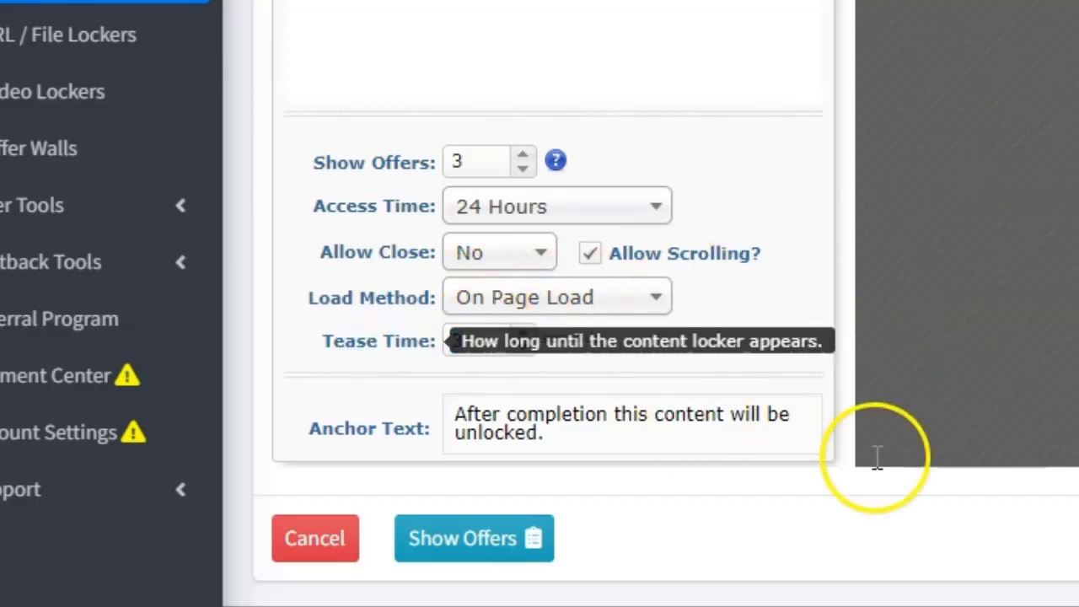
pyautogui.click(549, 435)
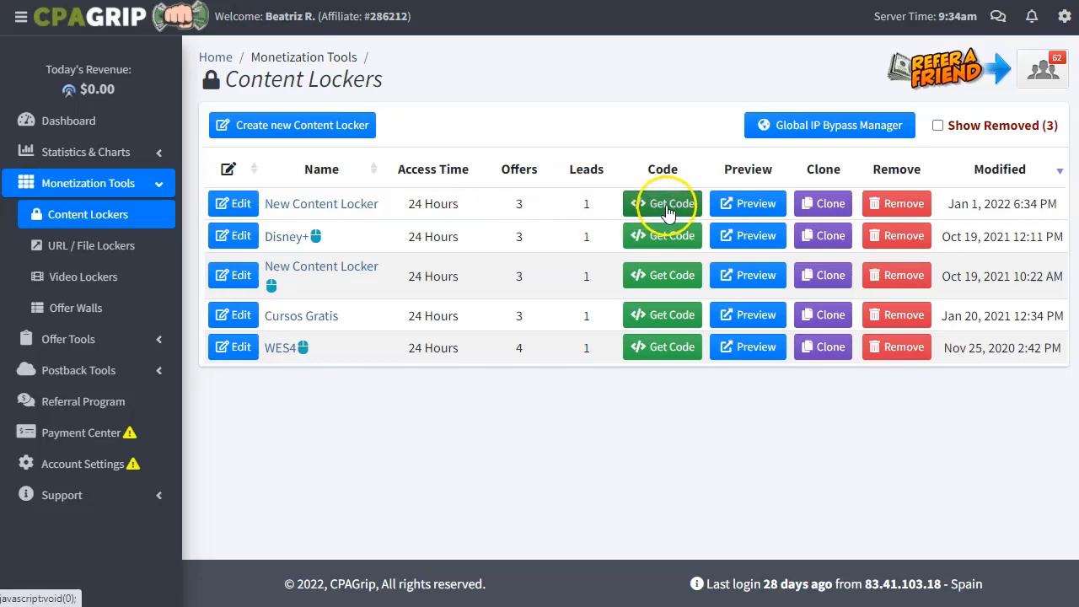
# Open the code generator for the newest content locker and read where its script belongs between the head tags
pyautogui.click(668, 209)
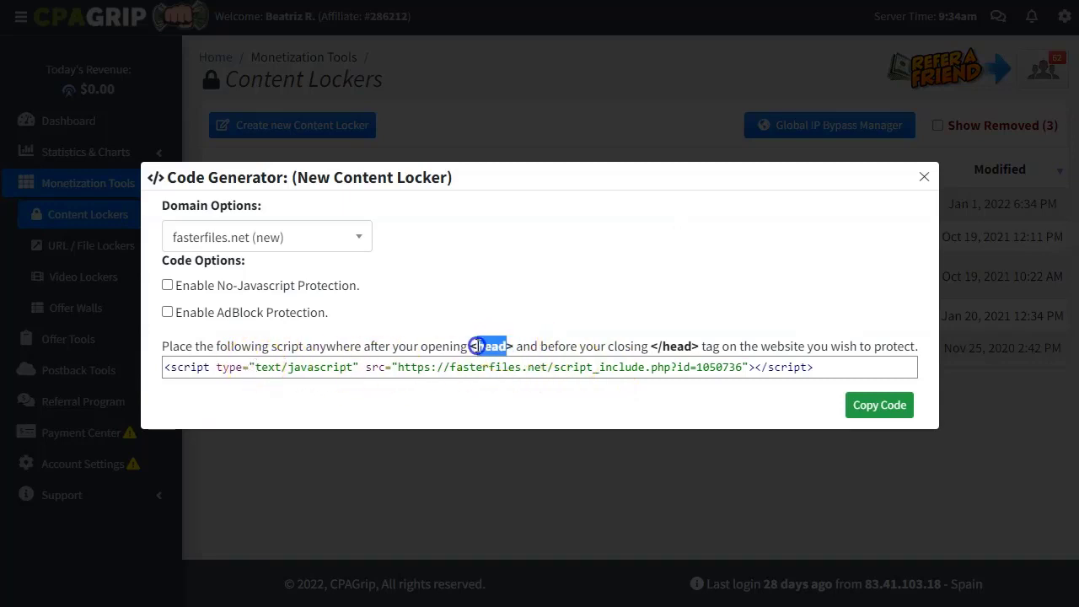
pyautogui.moveTo(663, 345); pyautogui.dragTo(679, 345)
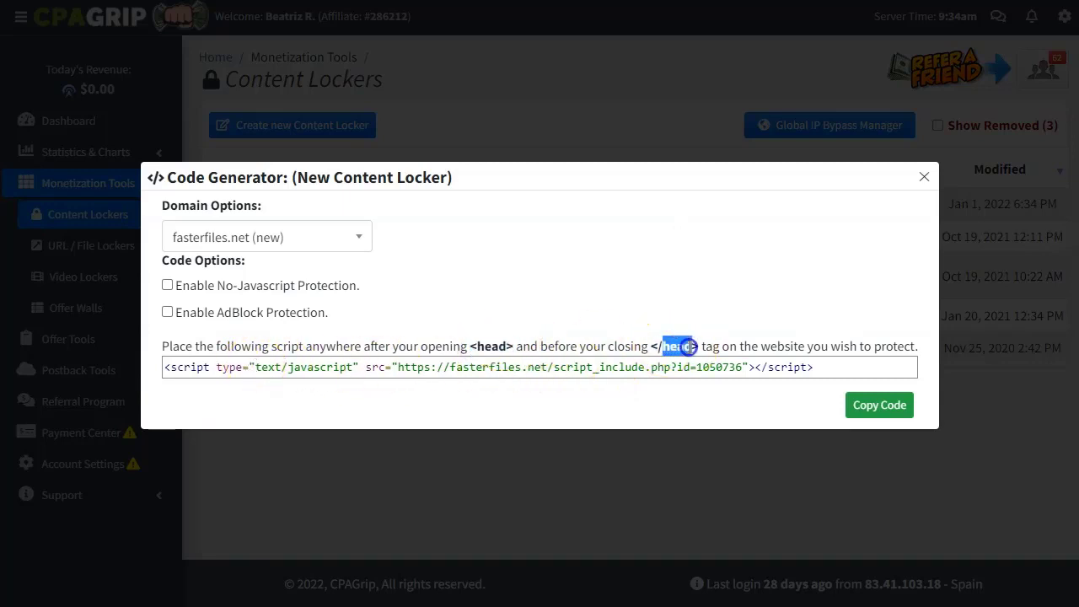
pyautogui.click(546, 345)
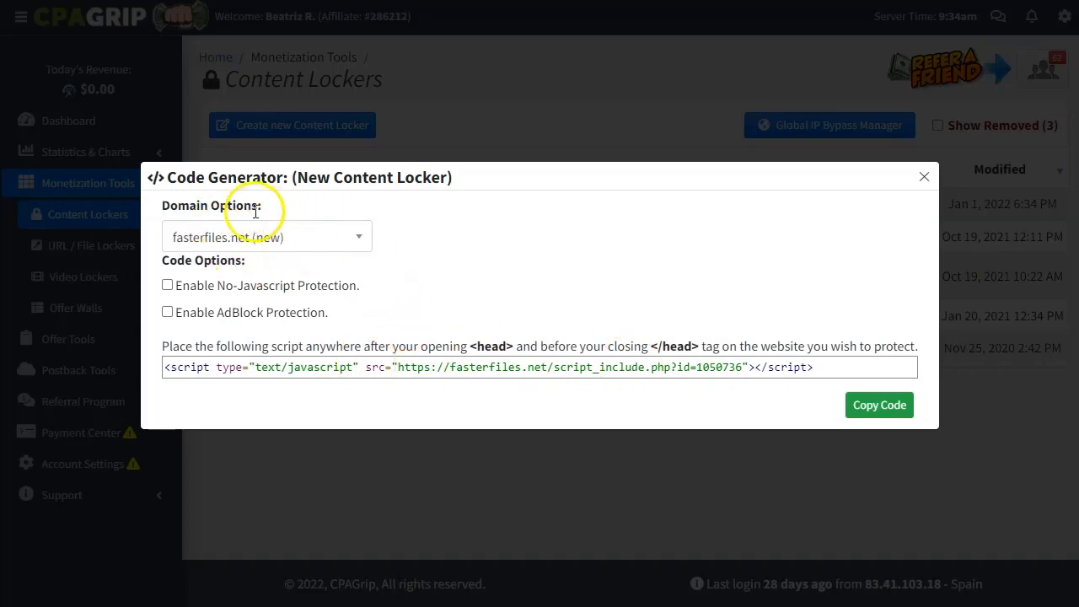
# Set the script's domain to atcofiles.com and copy the generated code
pyautogui.click(359, 239)
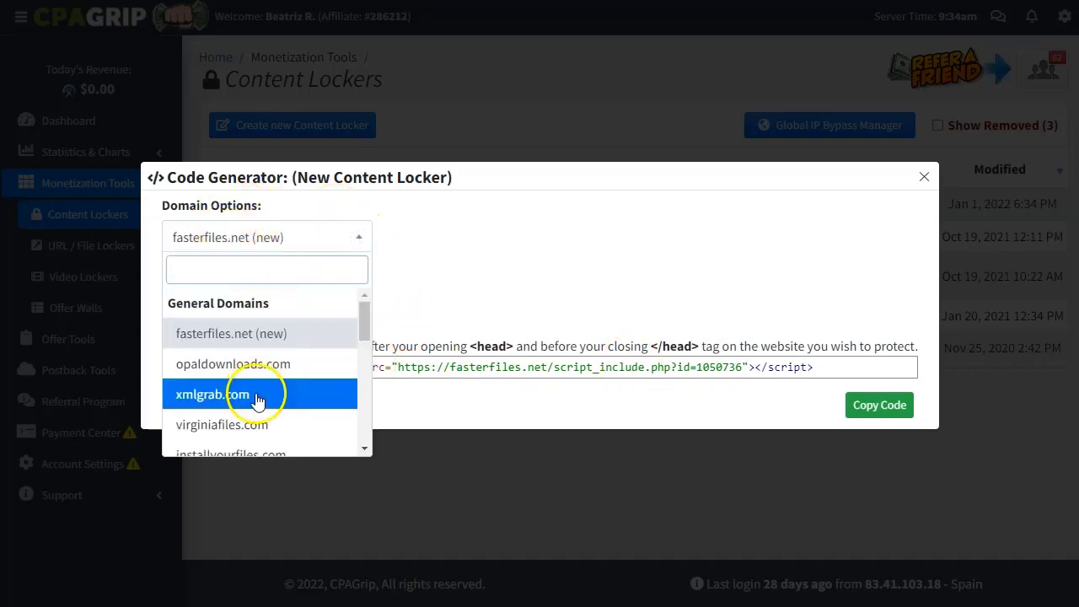
pyautogui.scroll(-1, 260, 376)
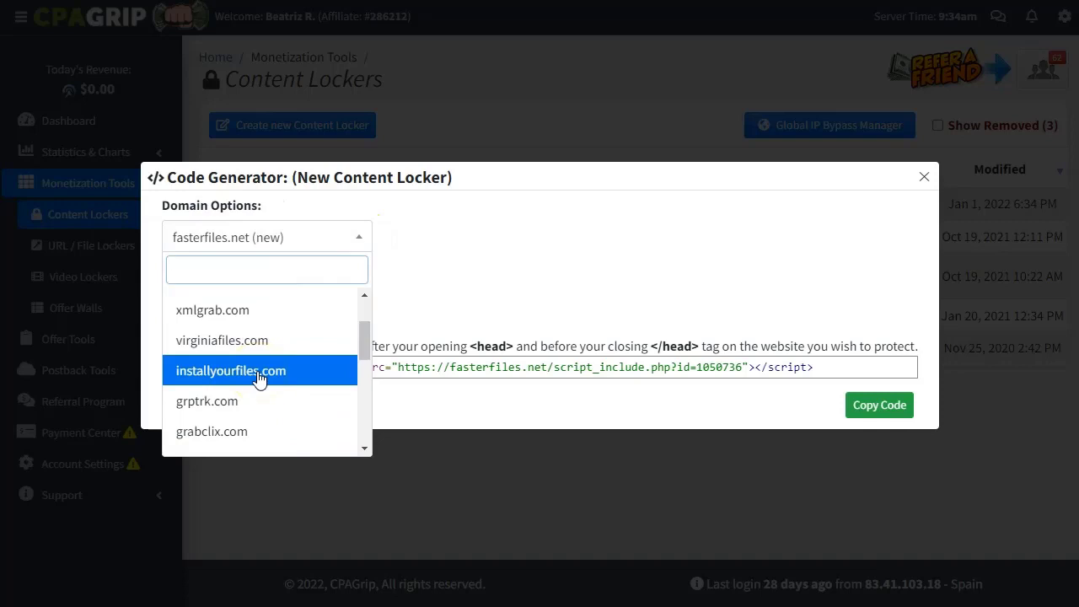
pyautogui.scroll(-1, 259, 380)
pyautogui.scroll(-1, 259, 380)
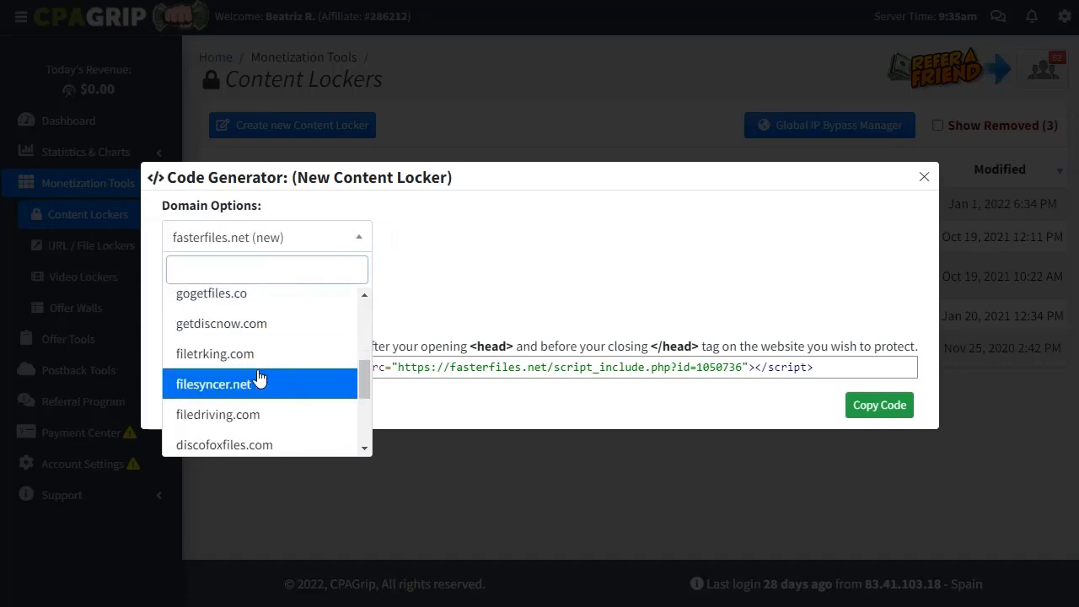
pyautogui.scroll(-1, 260, 382)
pyautogui.scroll(-1, 259, 383)
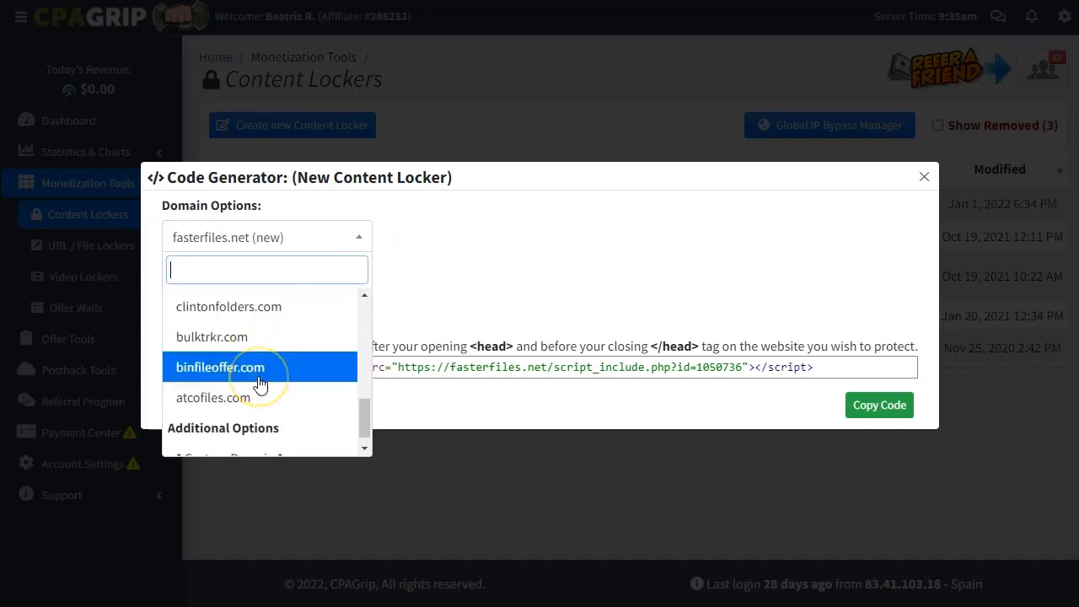
pyautogui.scroll(-1, 259, 384)
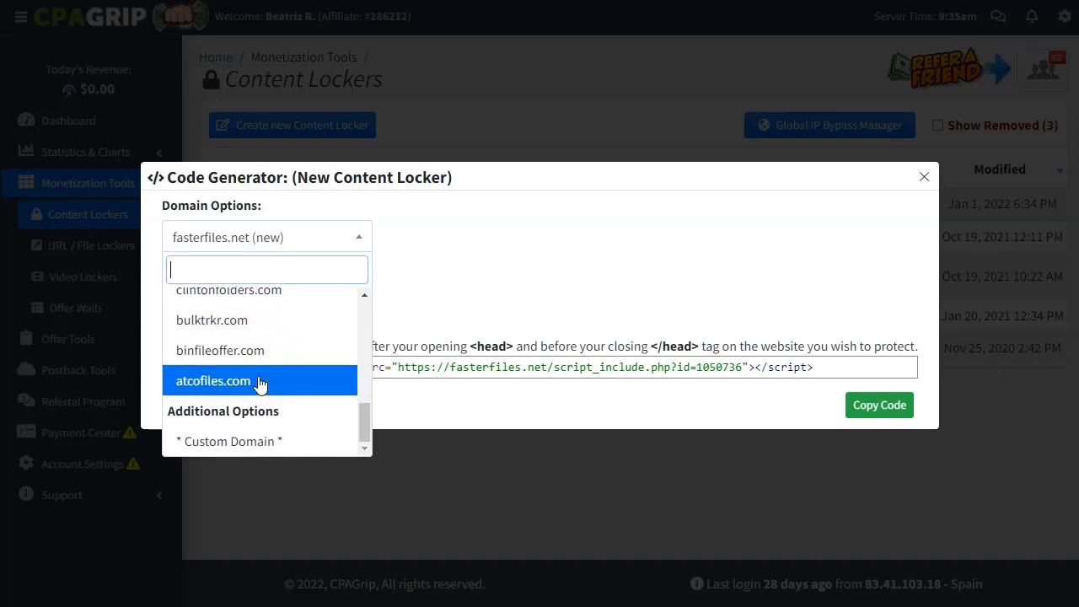
pyautogui.scroll(1, 264, 377)
pyautogui.scroll(-1, 267, 371)
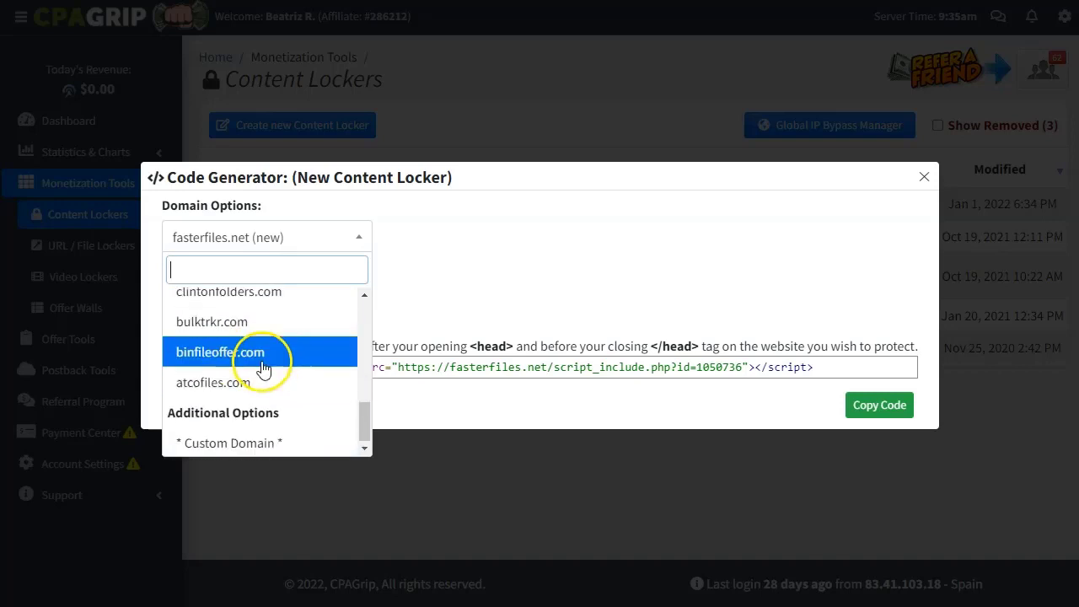
pyautogui.click(212, 380)
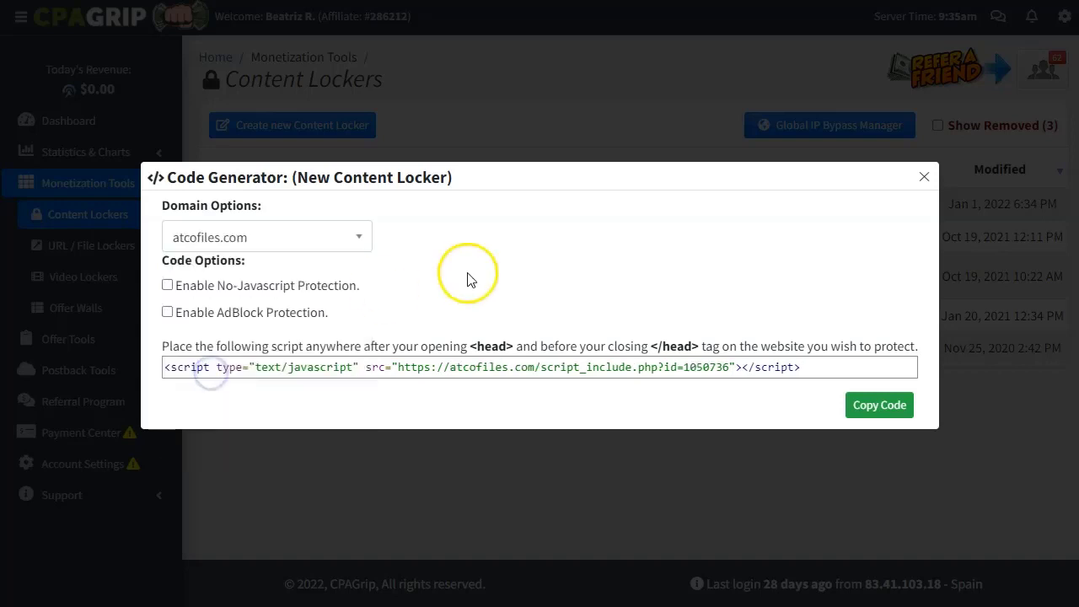
pyautogui.click(877, 410)
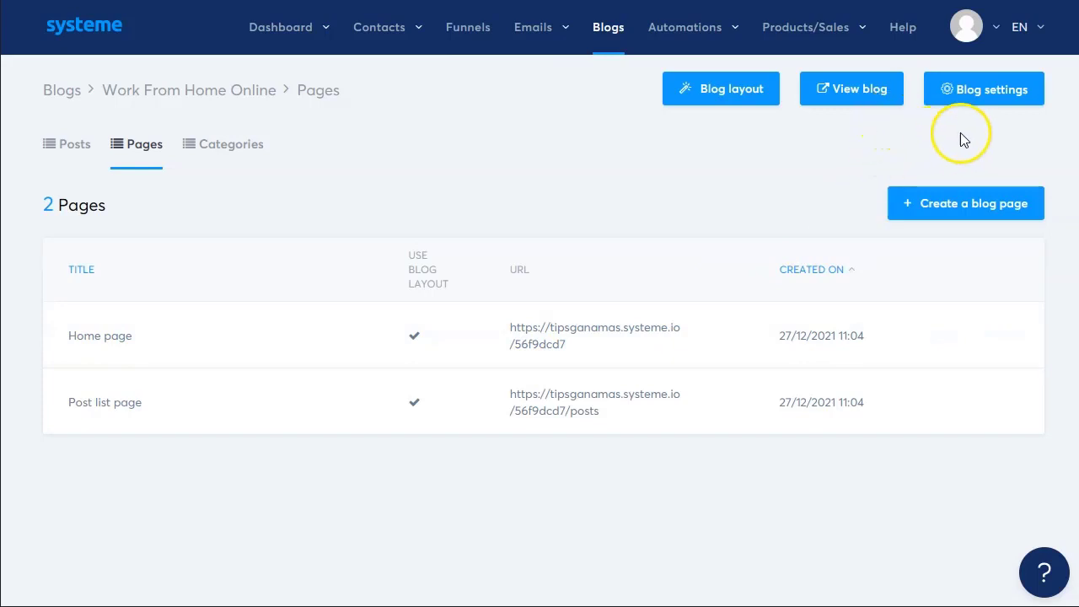
# Replace the blog layout's header code with the copied atcofiles.com locker script, then save the layout and leave its editor
pyautogui.click(732, 97)
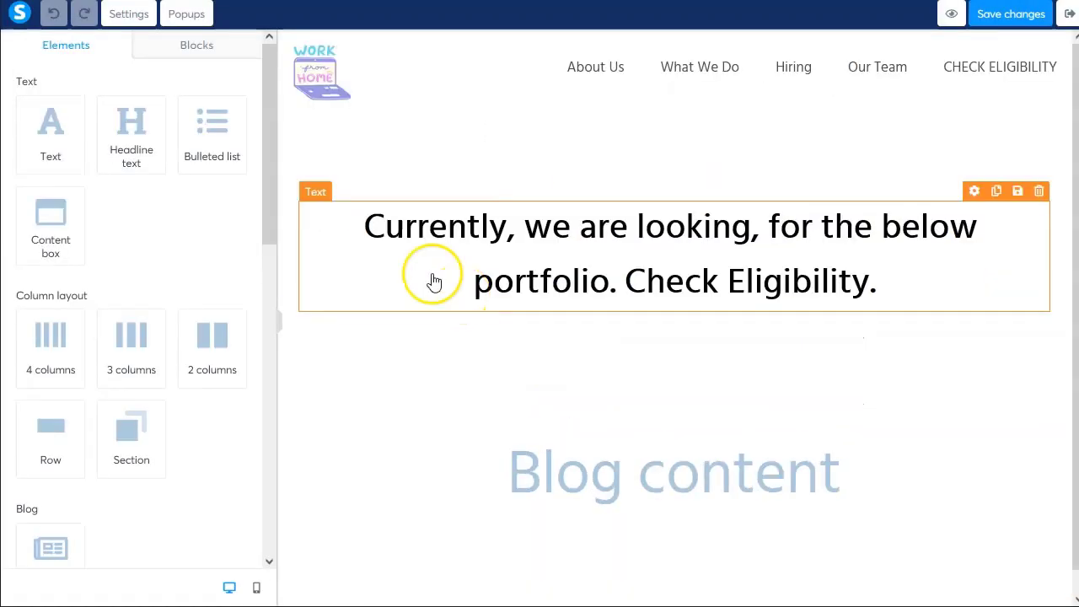
pyautogui.click(127, 17)
pyautogui.scroll(-7, 107, 295)
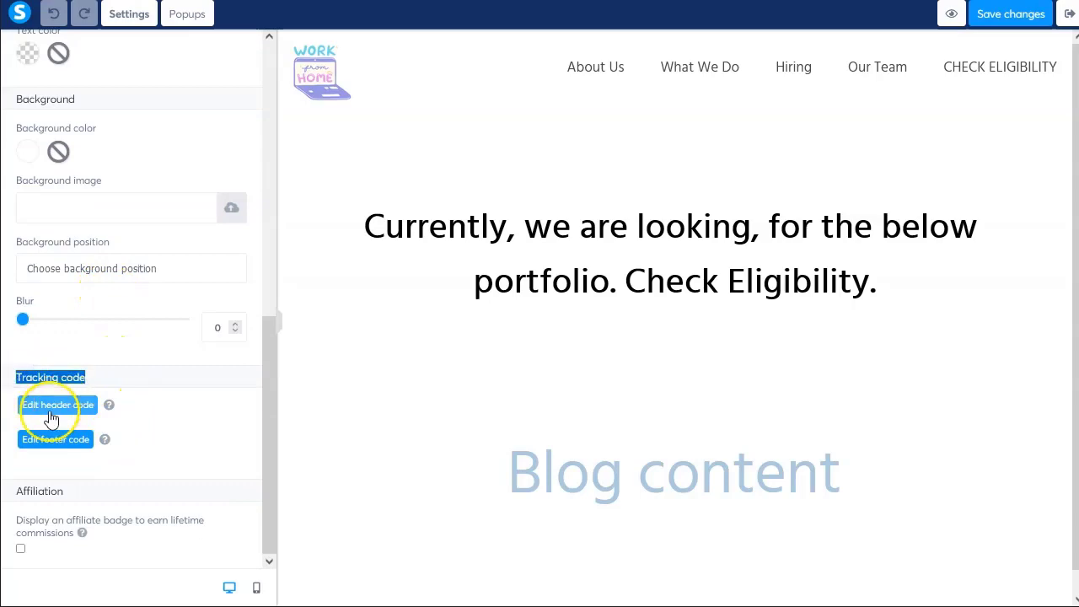
pyautogui.click(48, 412)
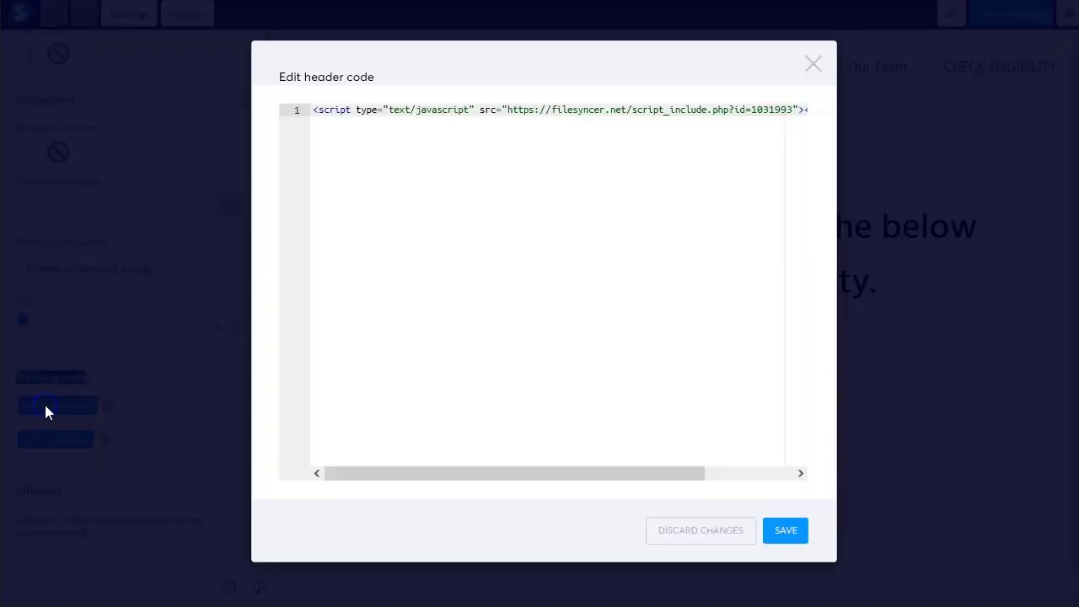
pyautogui.click(600, 108)
pyautogui.hotkey('ctrl', 'a')
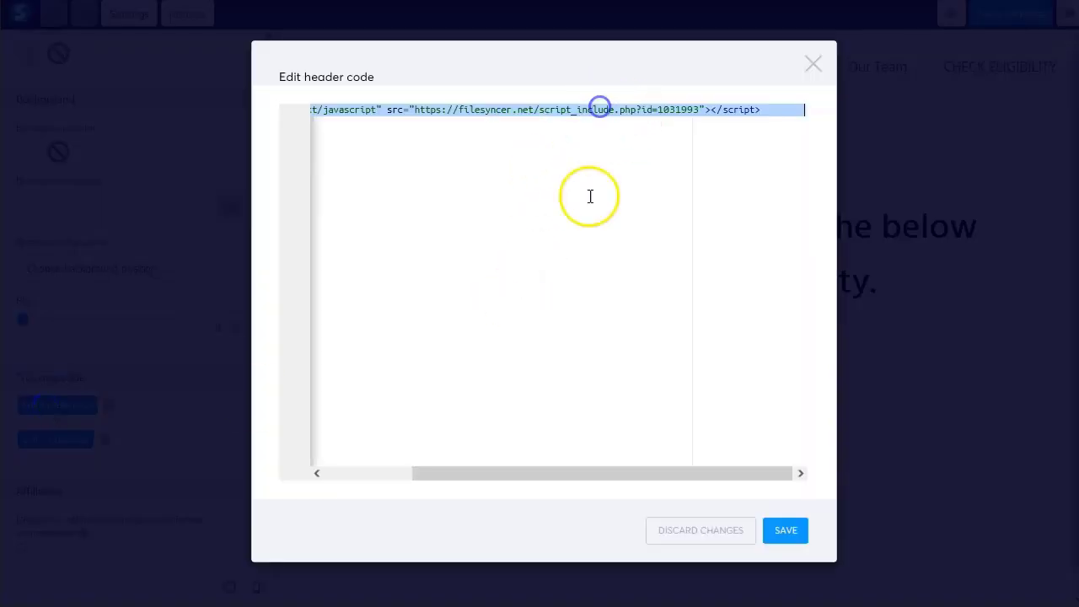
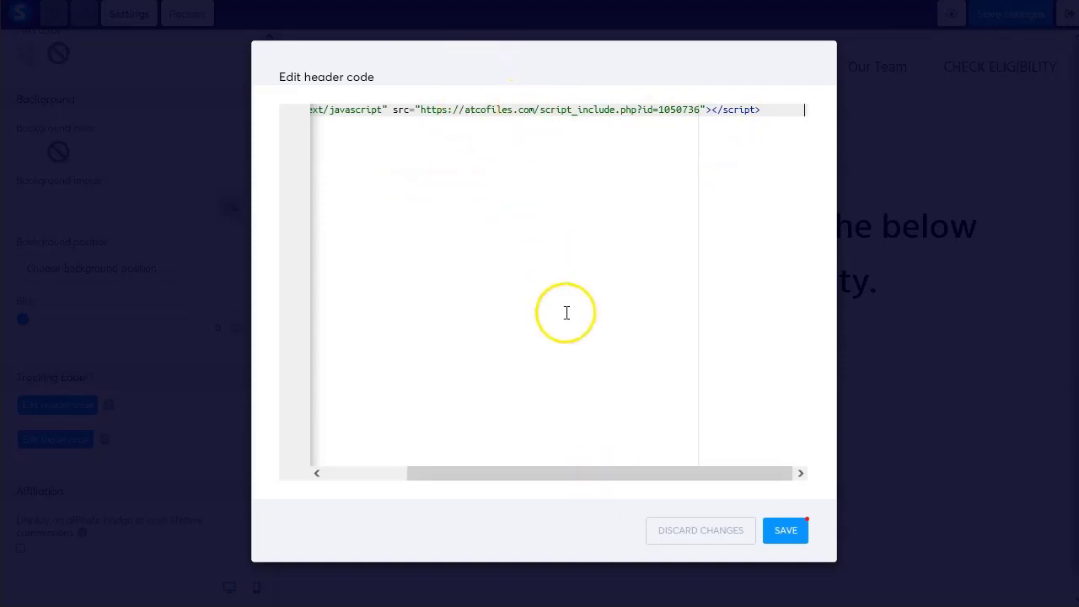
pyautogui.moveTo(600, 474); pyautogui.dragTo(441, 482)
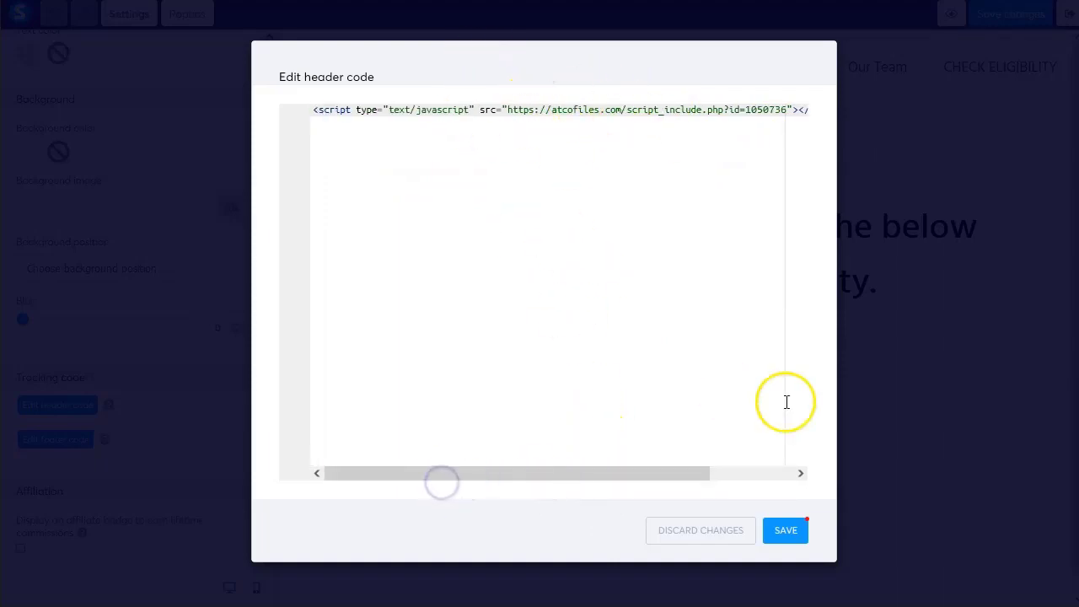
pyautogui.click(793, 530)
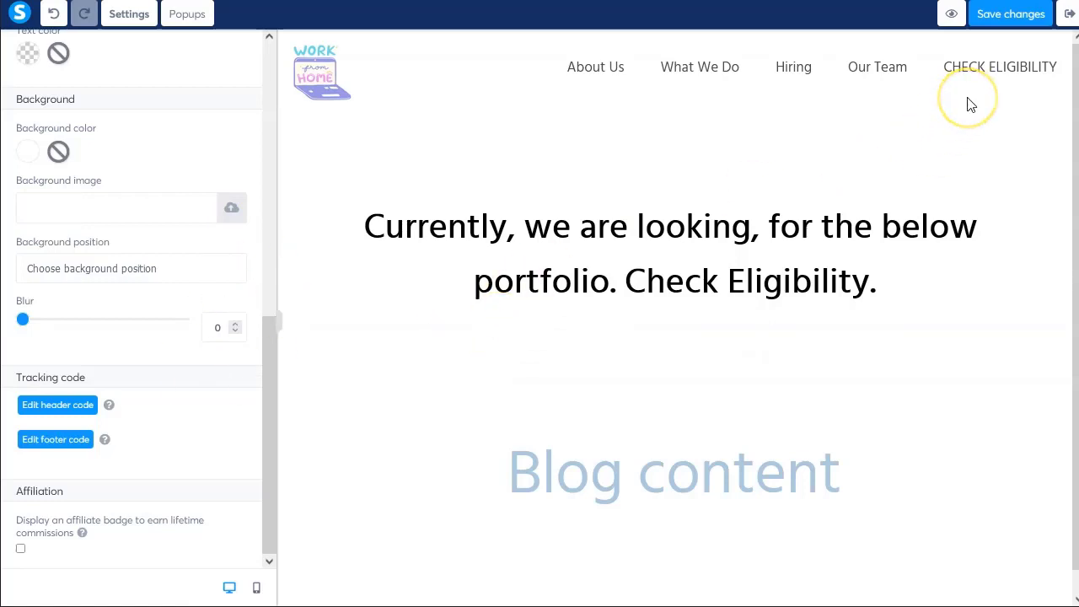
pyautogui.click(1029, 18)
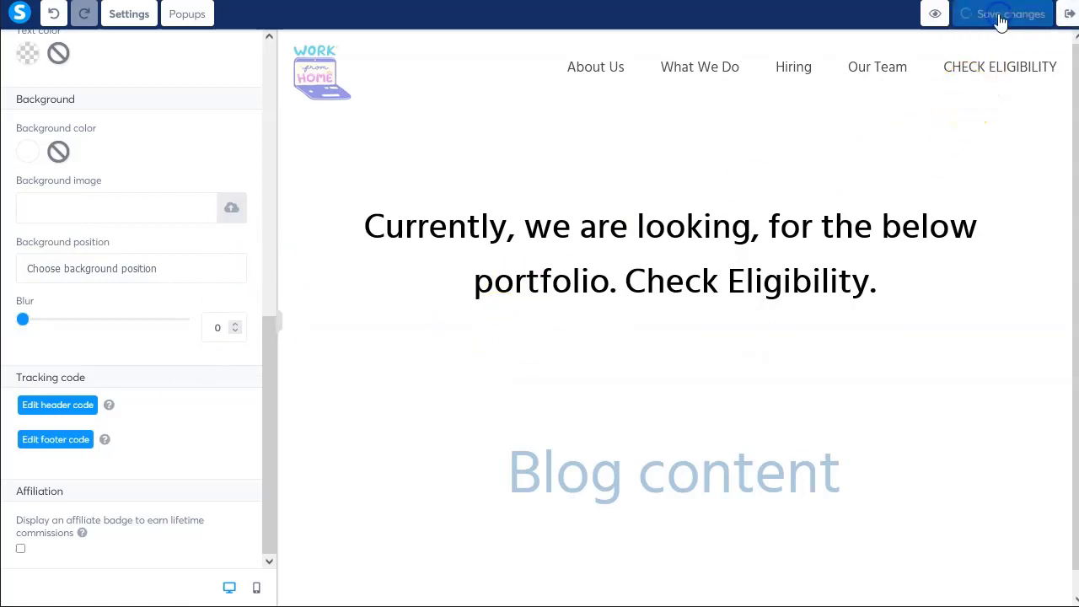
pyautogui.click(1066, 19)
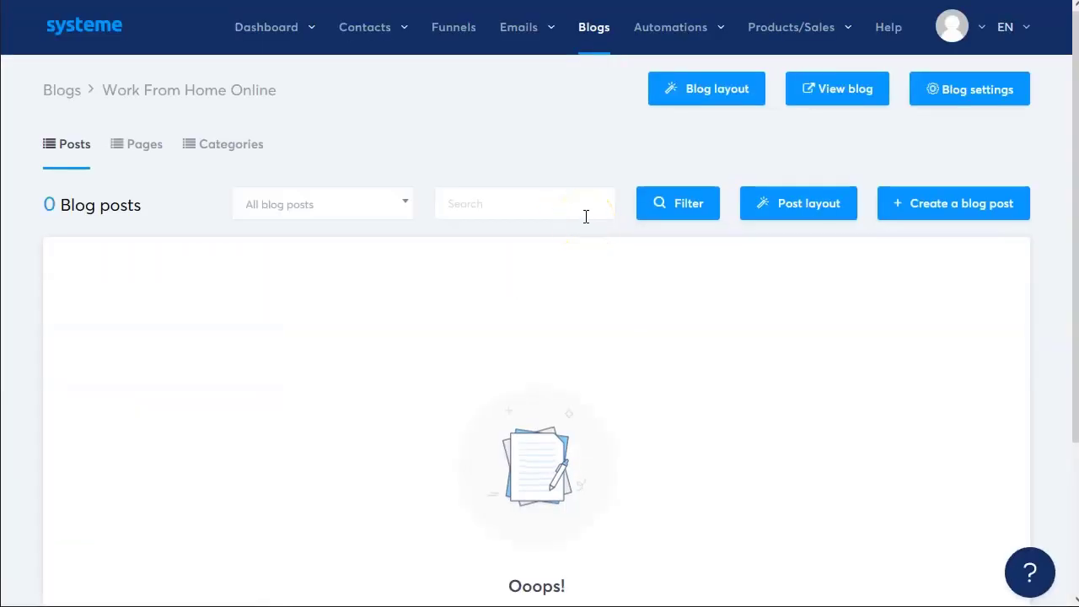
# Open the blog's Home page in the editor and inspect its own header code without changing it
pyautogui.click(75, 149)
pyautogui.click(124, 192)
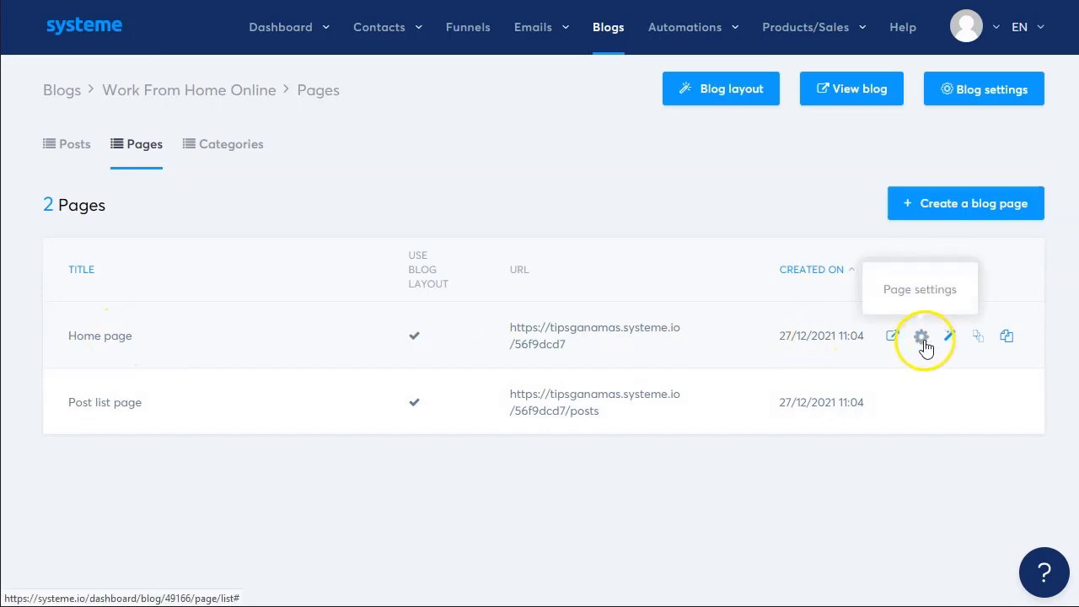
pyautogui.click(951, 337)
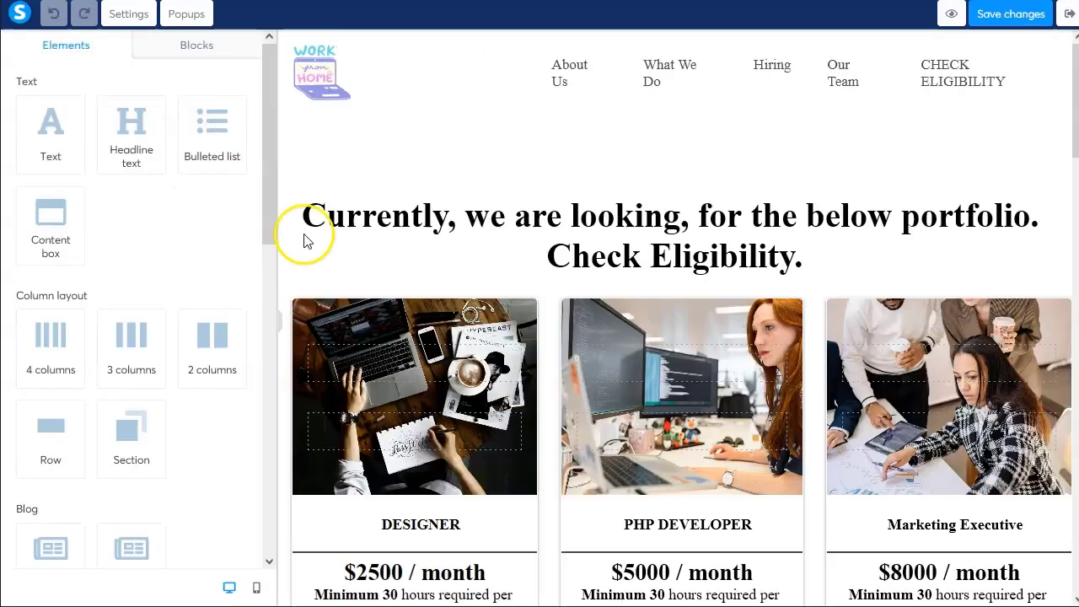
pyautogui.click(118, 25)
pyautogui.scroll(-10, 148, 291)
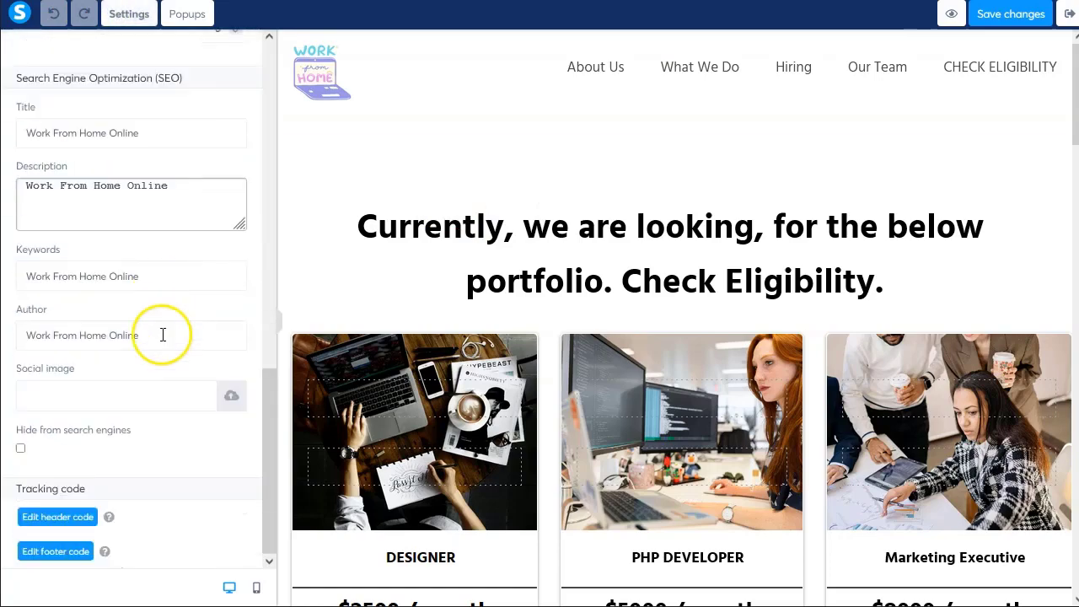
pyautogui.click(33, 519)
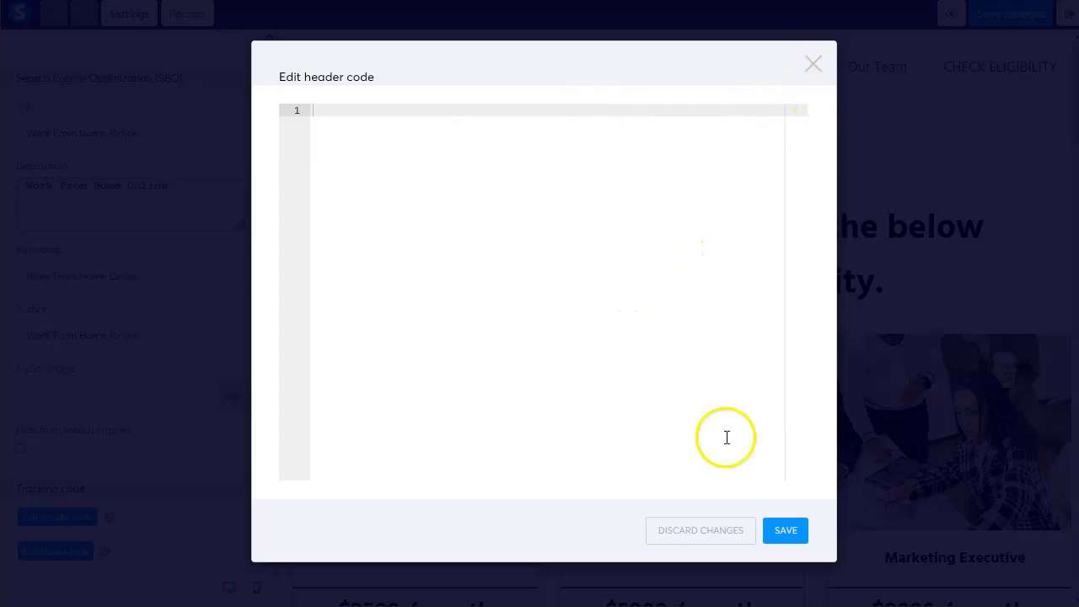
pyautogui.click(812, 68)
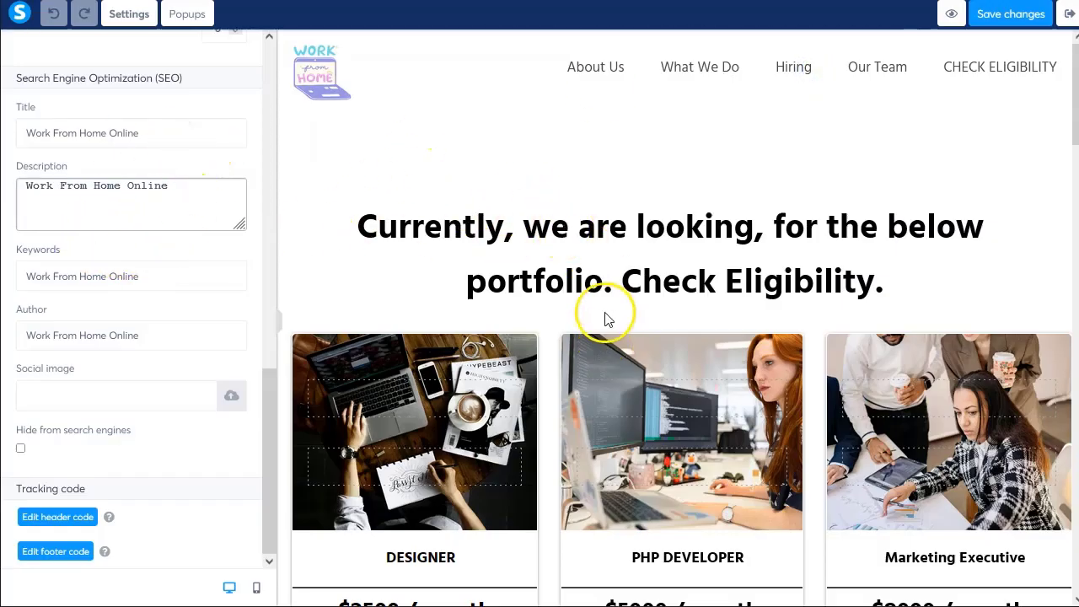
# Switch to CPAGrip, close the code generator and clone the newest content locker
pyautogui.click(667, 220)
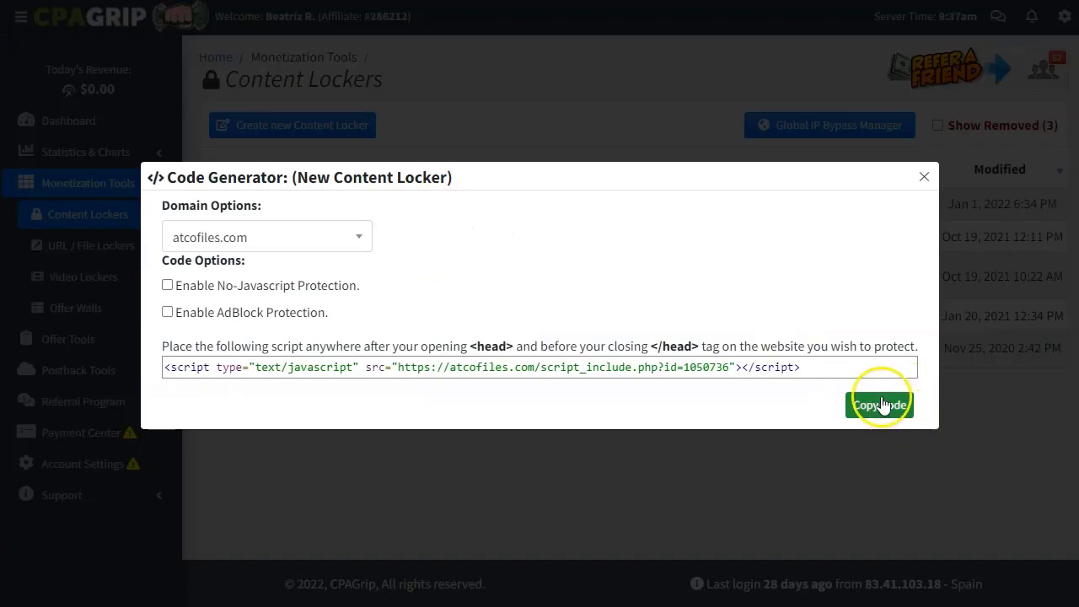
pyautogui.click(925, 176)
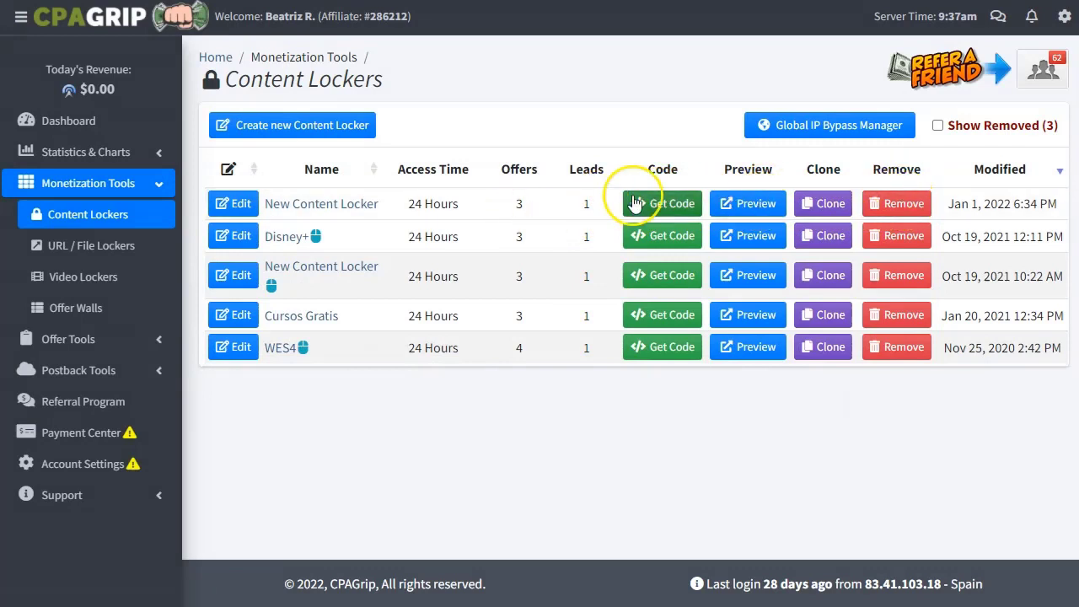
pyautogui.click(813, 207)
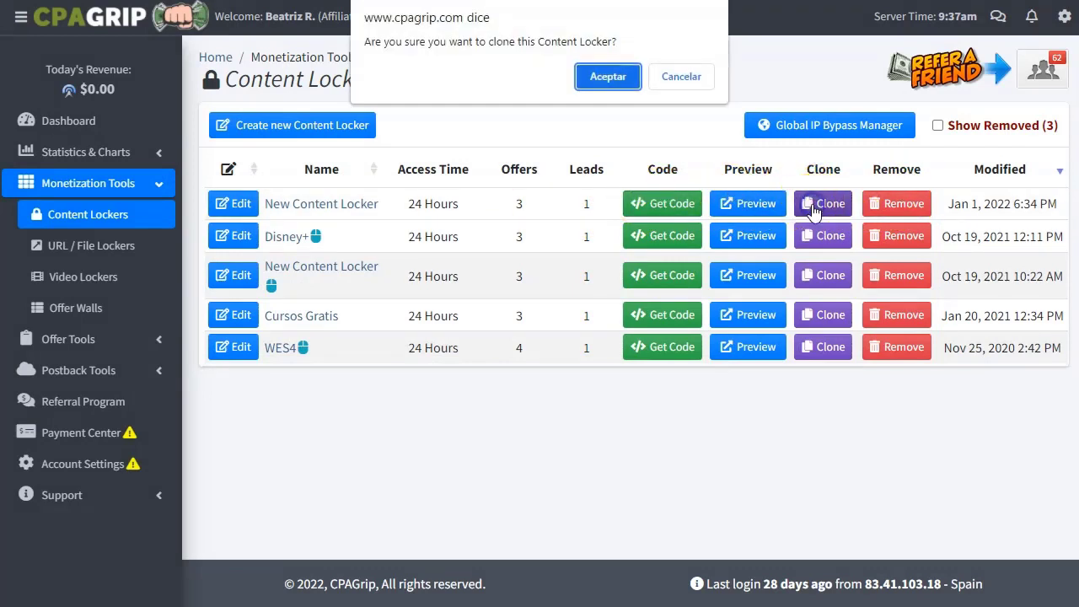
pyautogui.click(607, 78)
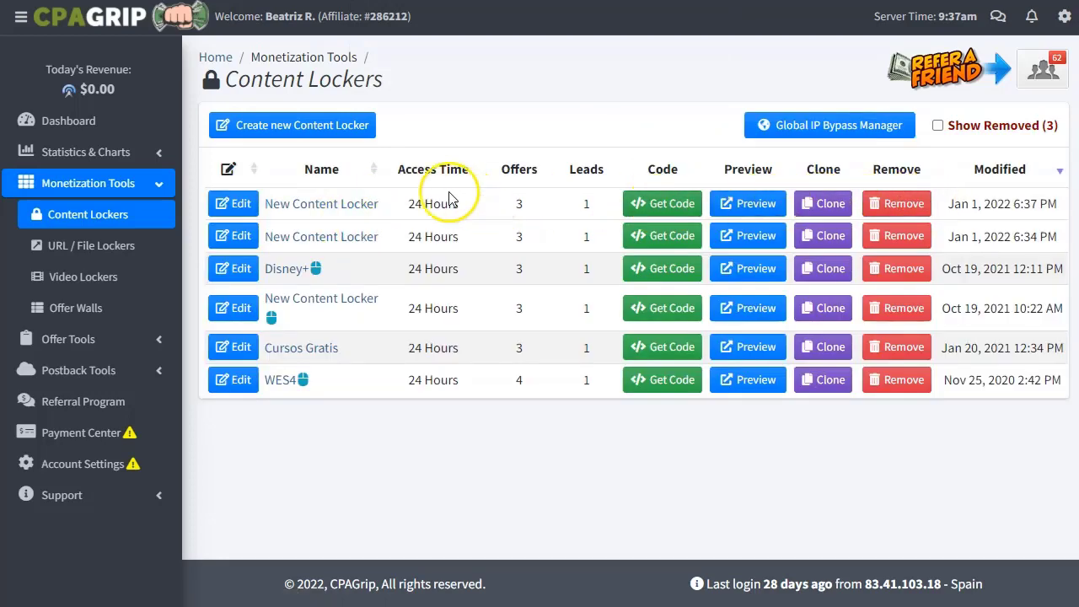
# Set the cloned content locker's load method to On Click and save it
pyautogui.click(295, 203)
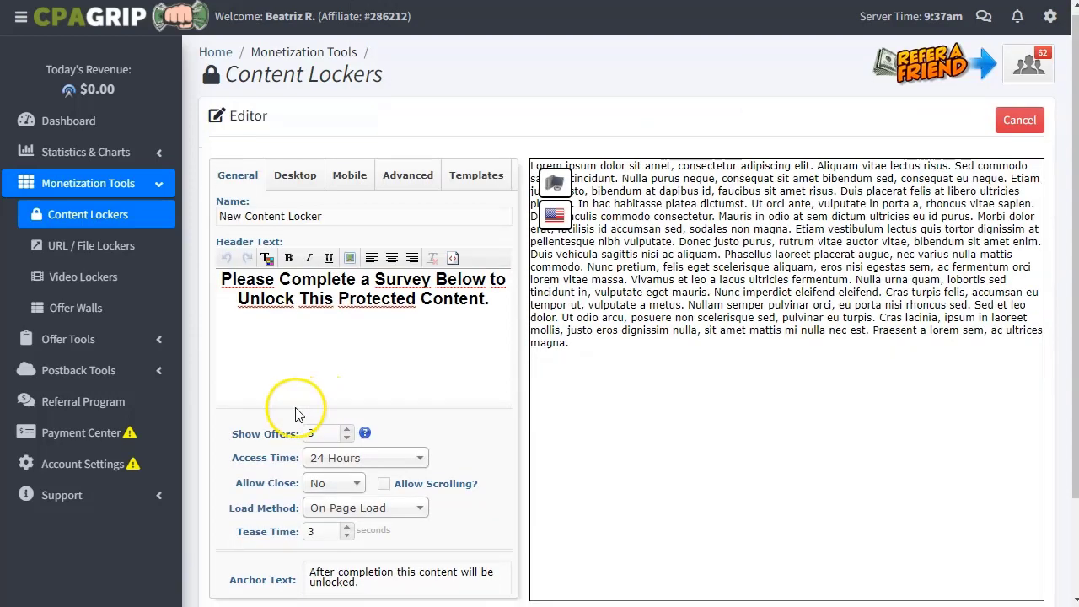
pyautogui.scroll(-2, 301, 406)
pyautogui.click(363, 392)
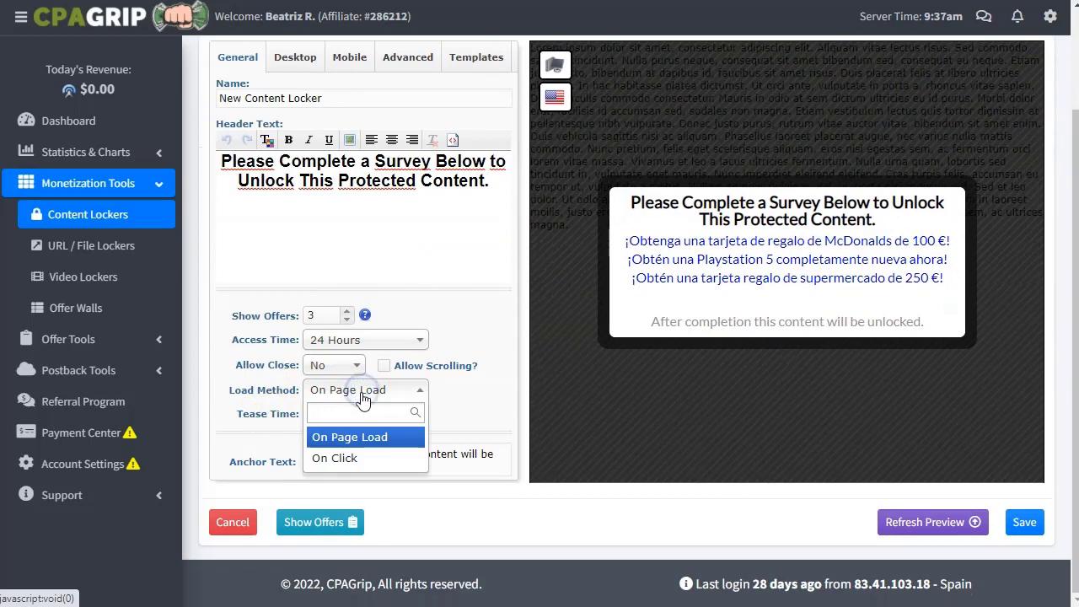
pyautogui.click(346, 458)
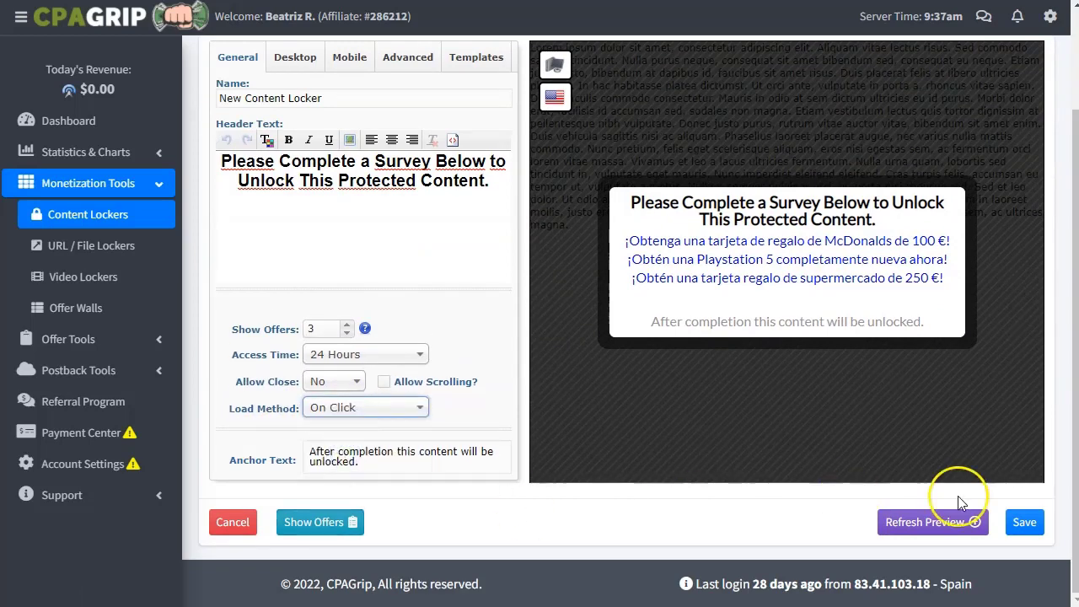
pyautogui.click(1024, 522)
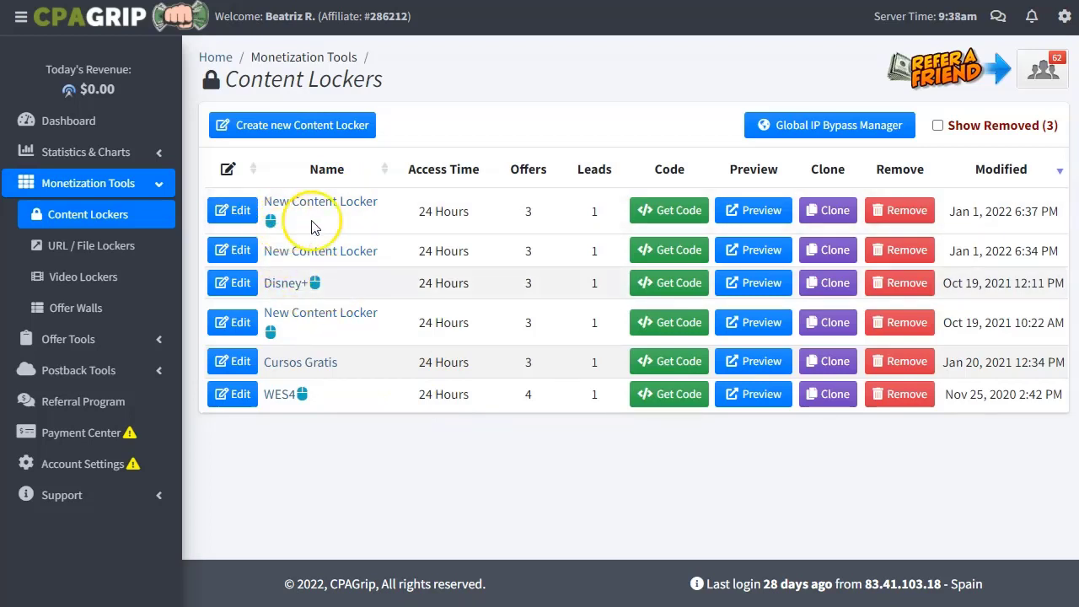
# Open the code generator for the on-click locker and copy its fasterfiles.net script
pyautogui.click(659, 216)
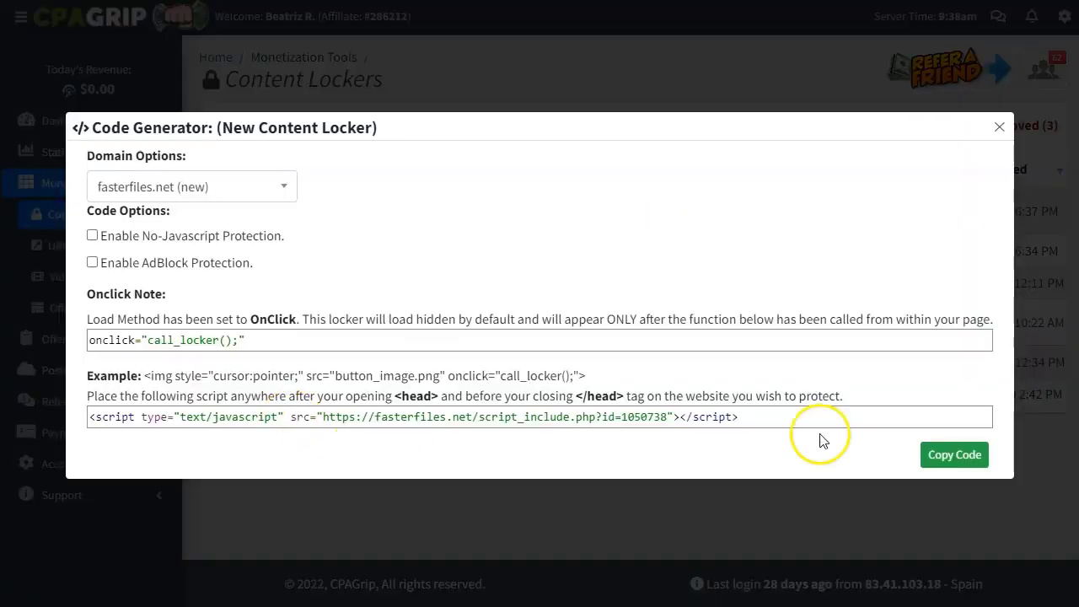
pyautogui.click(945, 457)
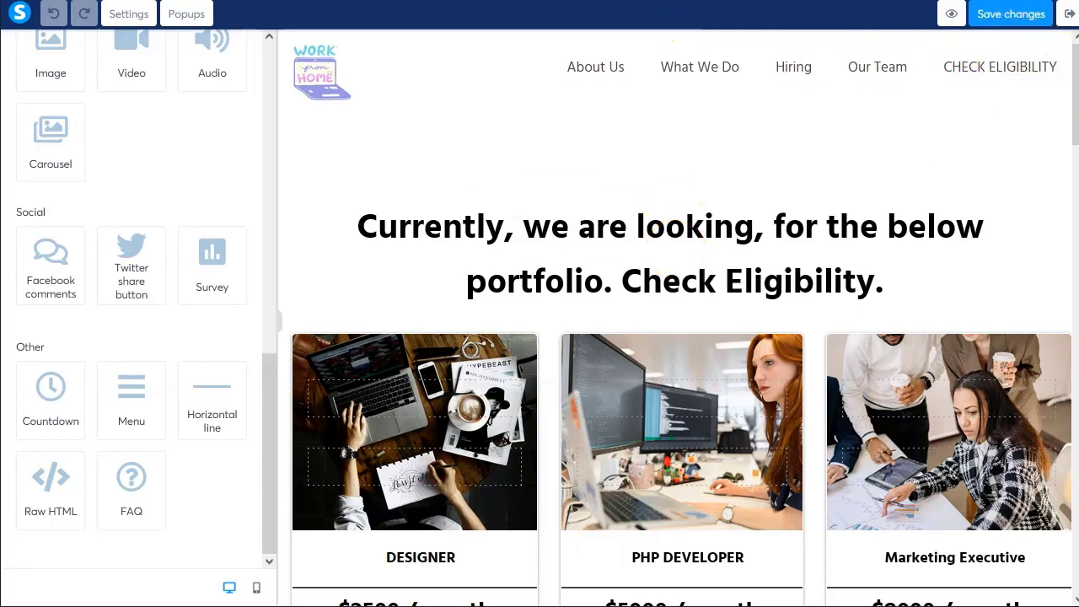
# Switch to the systeme.io editor, preview the Home page and test its CHECK ELIGIBILITY link, then leave the editor
pyautogui.click(952, 14)
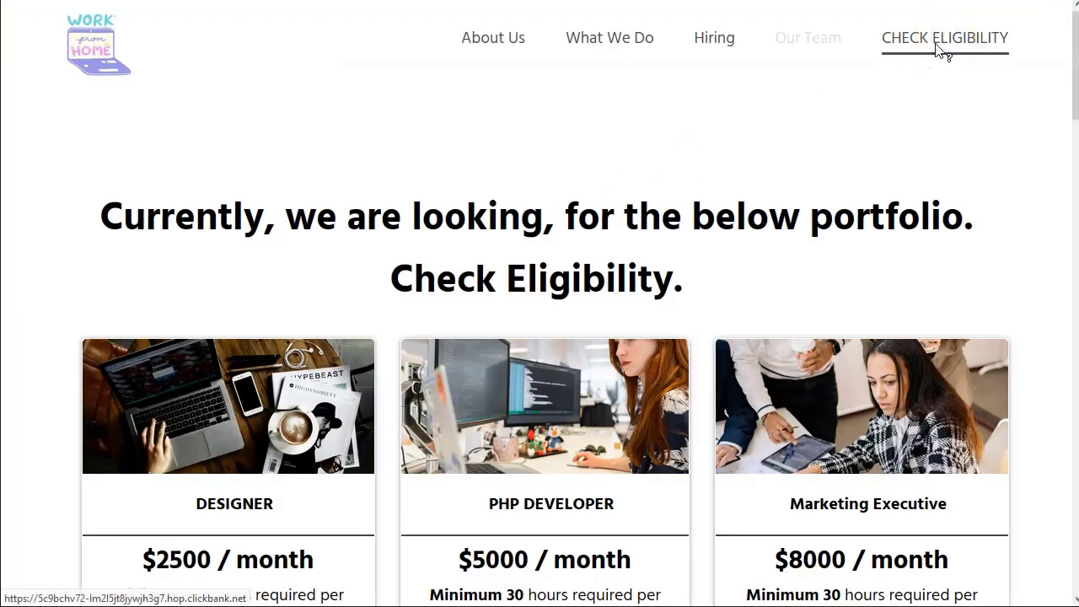
pyautogui.click(938, 51)
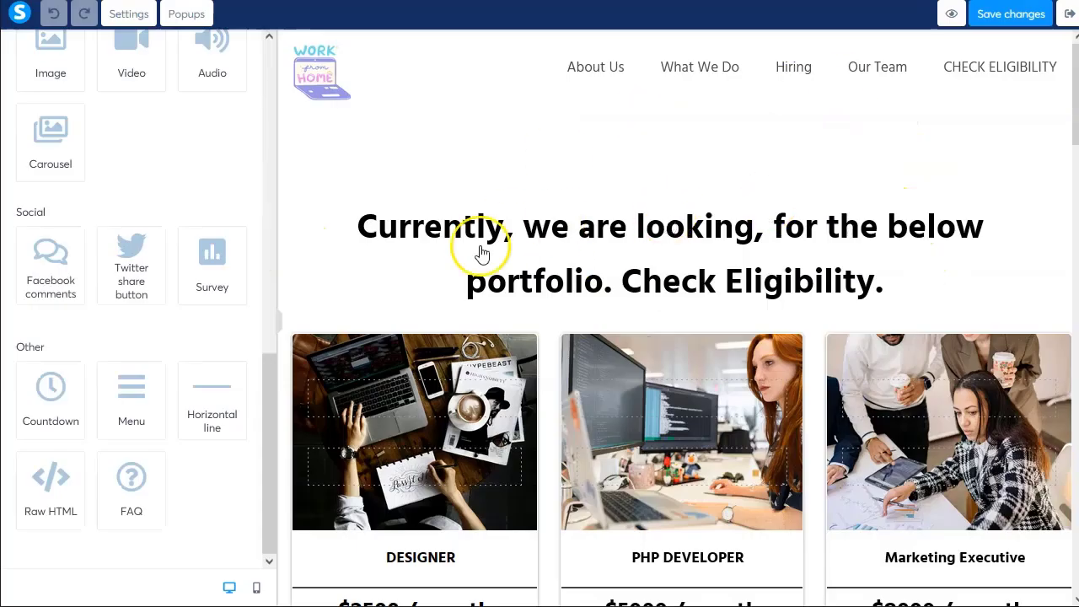
pyautogui.scroll(-3, 482, 250)
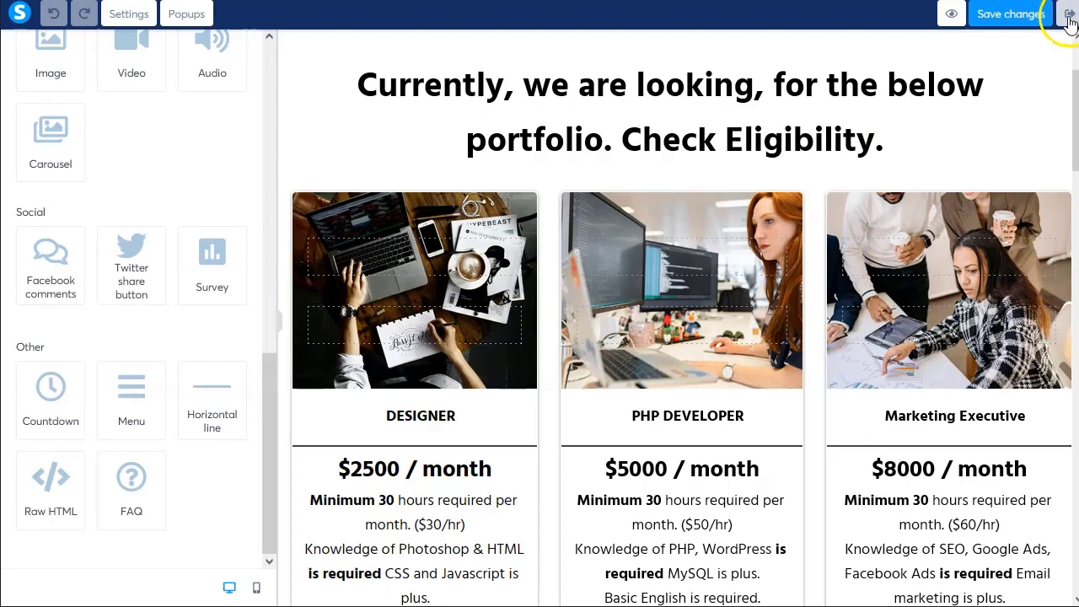
pyautogui.click(1038, 14)
pyautogui.click(1069, 14)
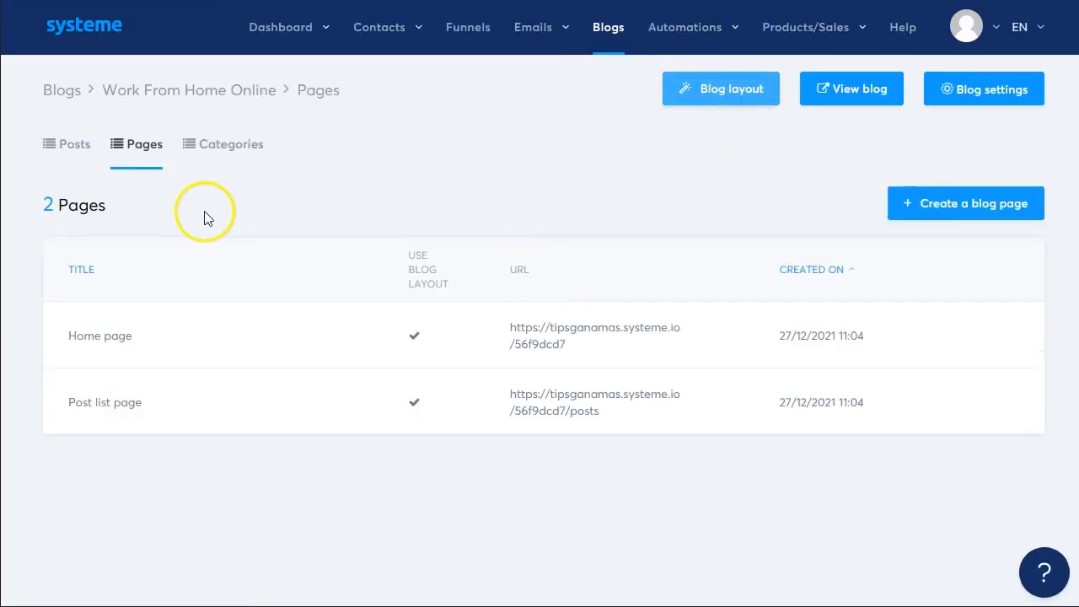
# Browse the templates offered for a new blog and preview the category grid template from start to end
pyautogui.click(59, 91)
pyautogui.click(981, 83)
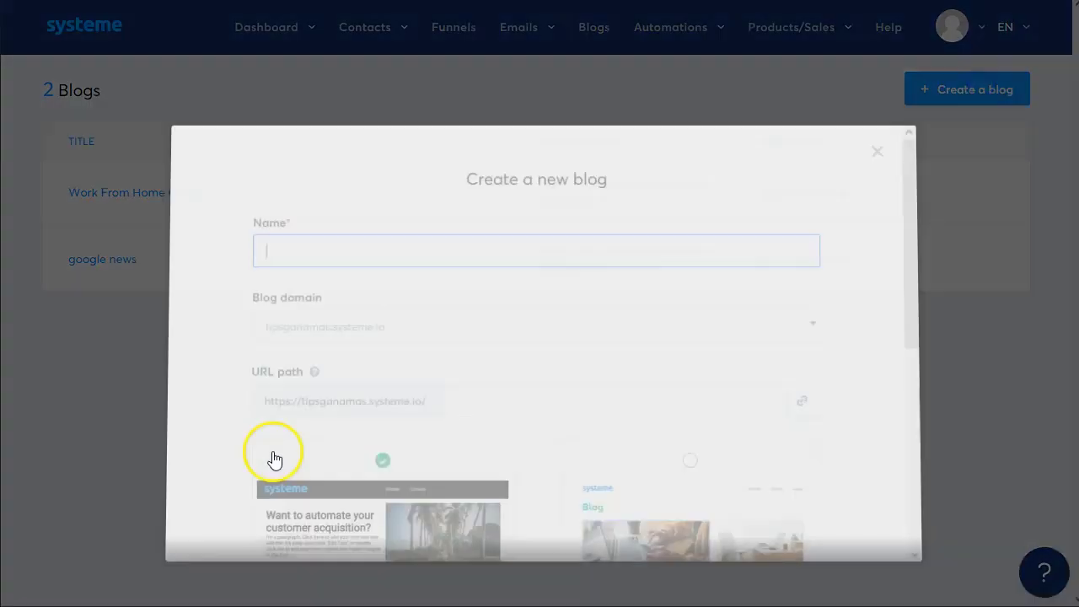
pyautogui.scroll(-2, 456, 278)
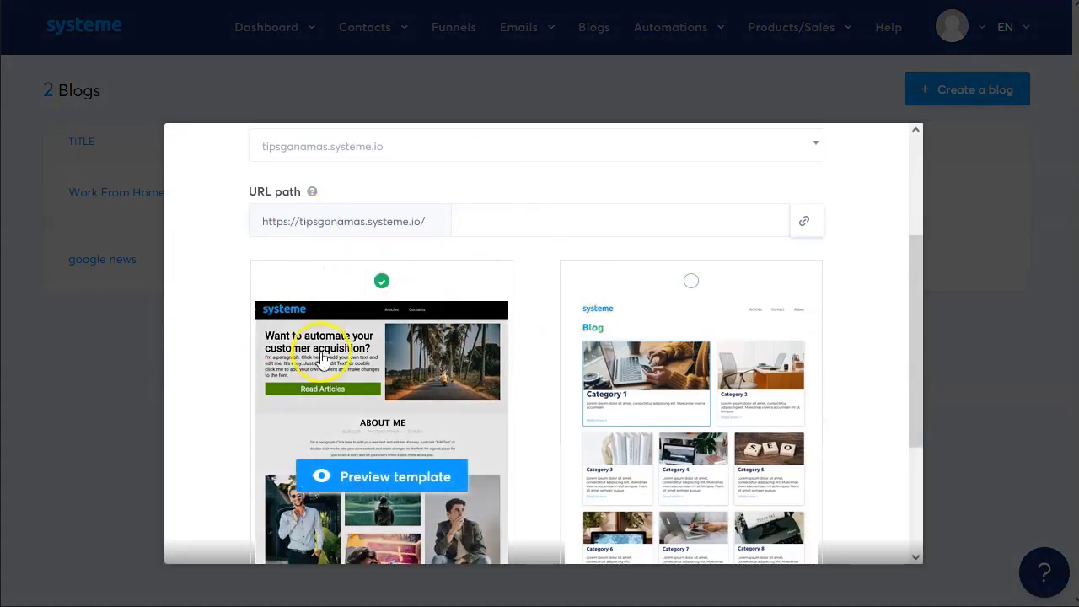
pyautogui.scroll(2, 410, 255)
pyautogui.scroll(-3, 470, 301)
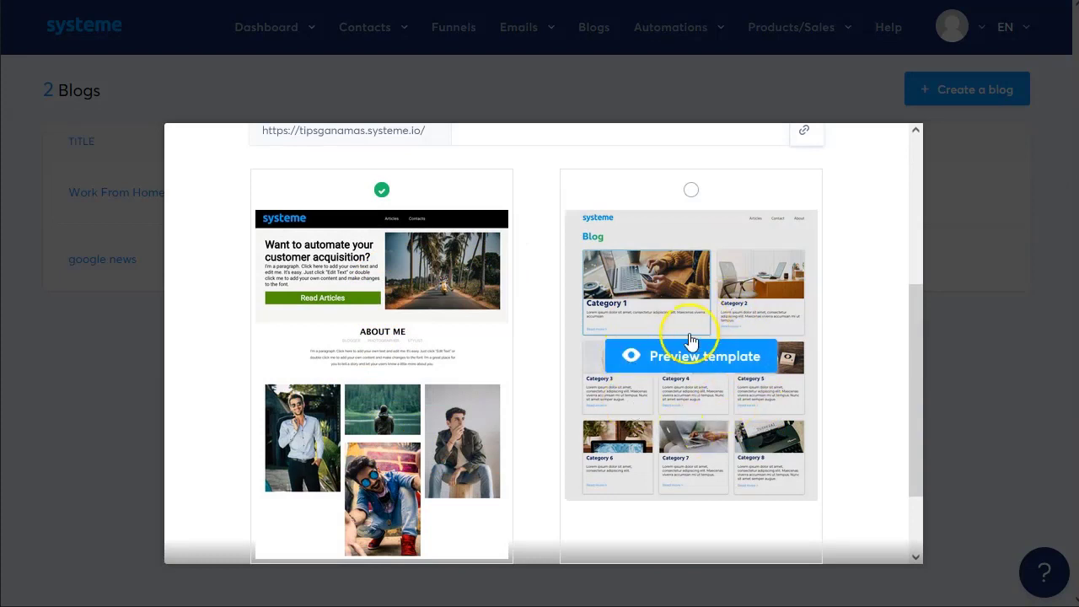
pyautogui.click(715, 362)
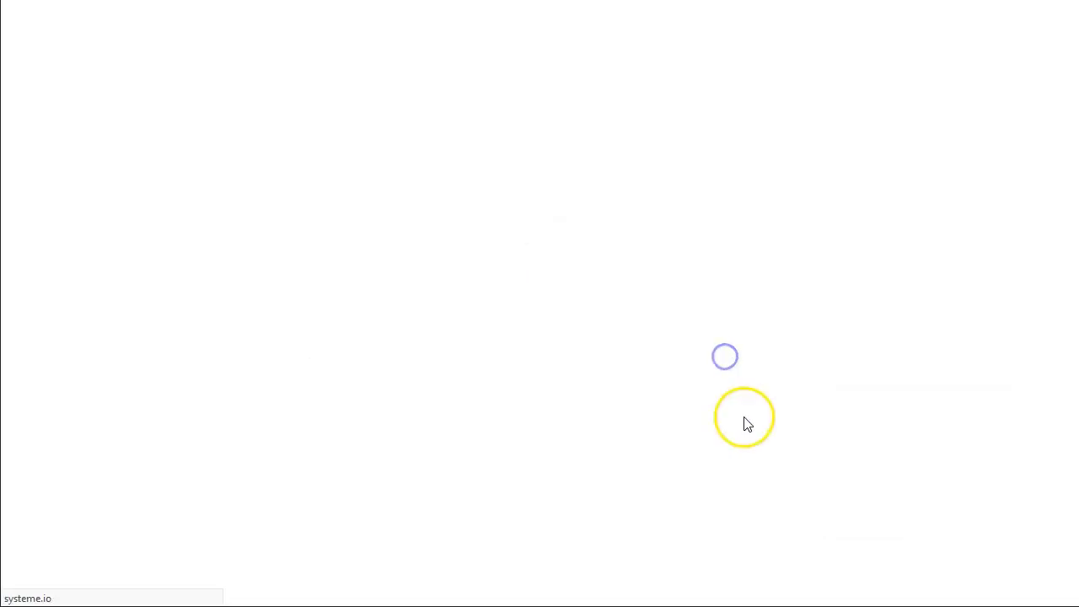
pyautogui.scroll(-9, 360, 361)
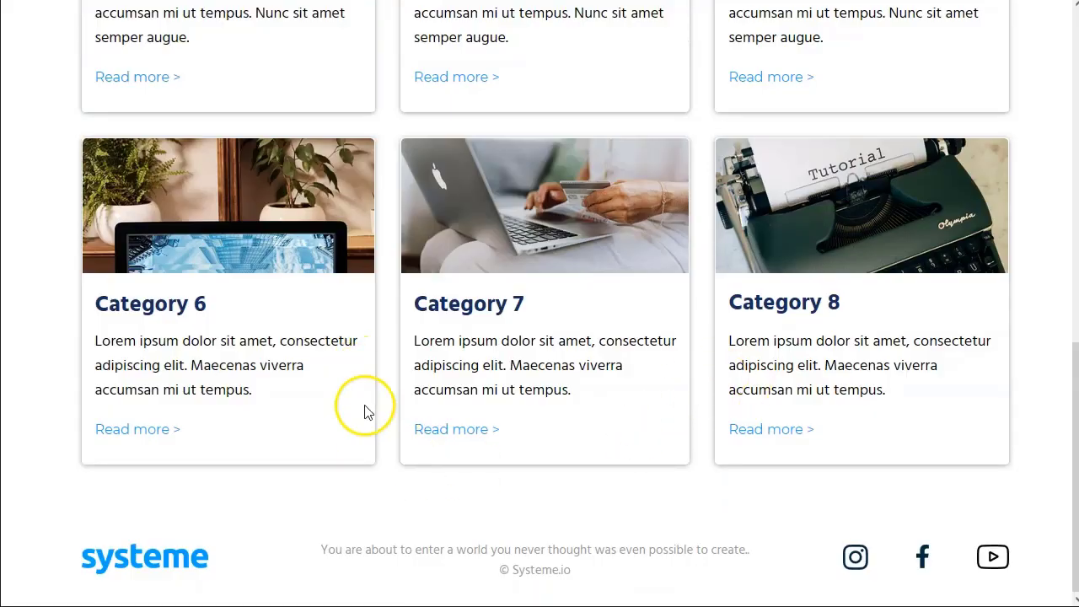
pyautogui.scroll(9, 363, 412)
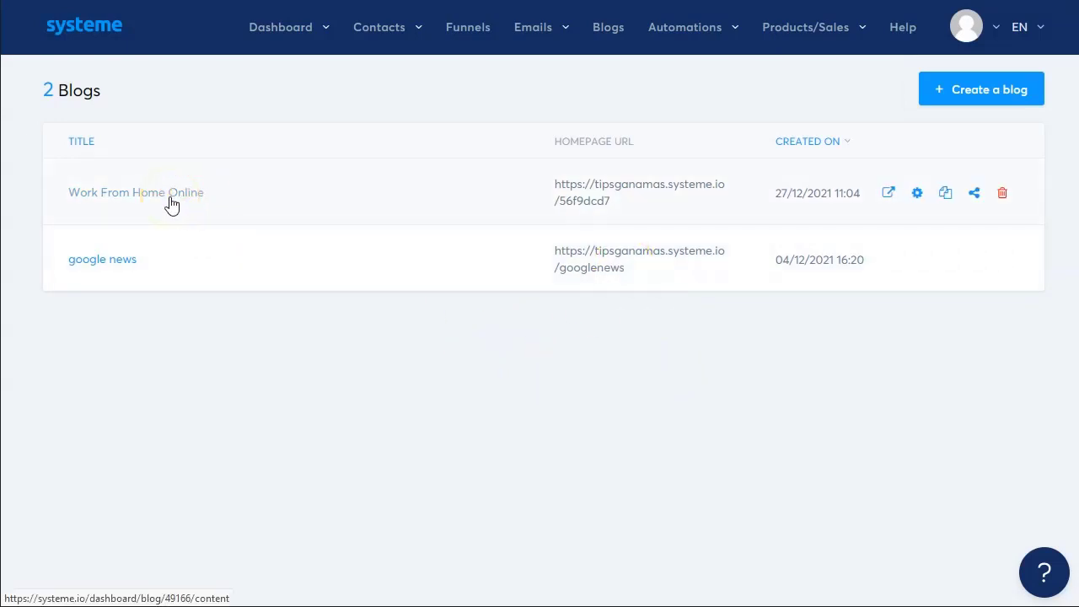
# Open the live Work From Home Online blog to check the installed content locker
pyautogui.click(888, 194)
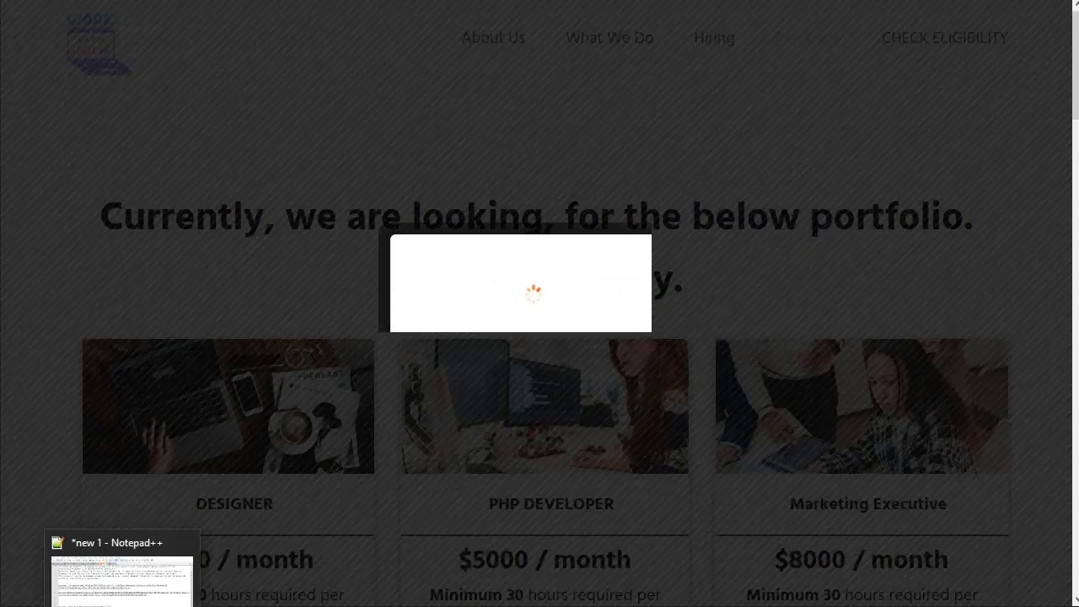
# Switch to the Notepad++ notes, finish the label "enlace a promover" above the blog link and add "Grupos de facebook ----- on click" below the link
pyautogui.hotkey('alt', 'Tab')
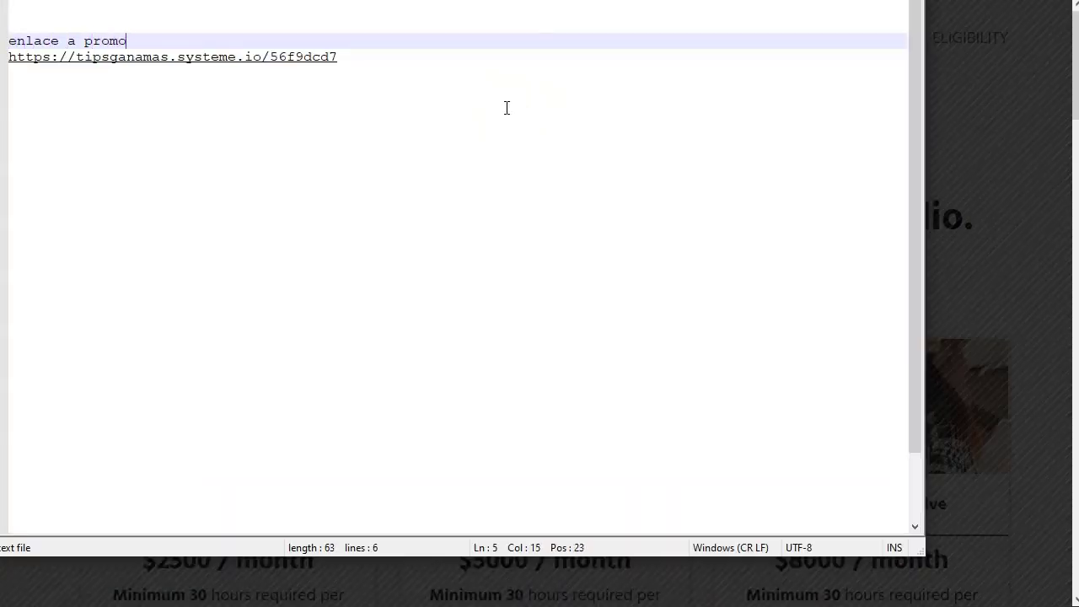
pyautogui.click(390, 65)
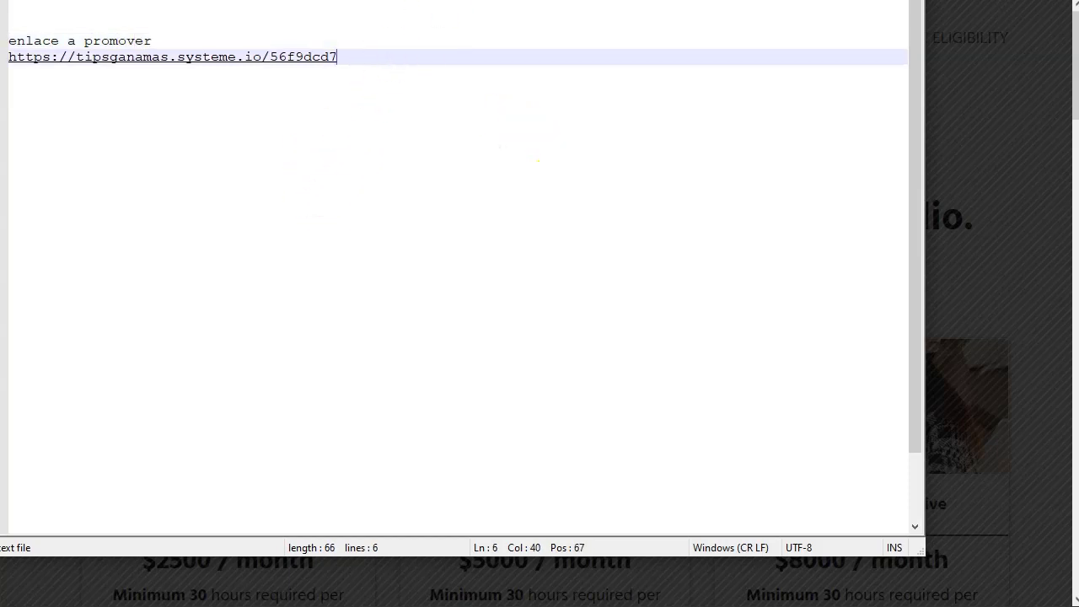
pyautogui.press('Return')
pyautogui.press('Return')
pyautogui.press('Return')
pyautogui.write('Grupos de facebook  ----- on')
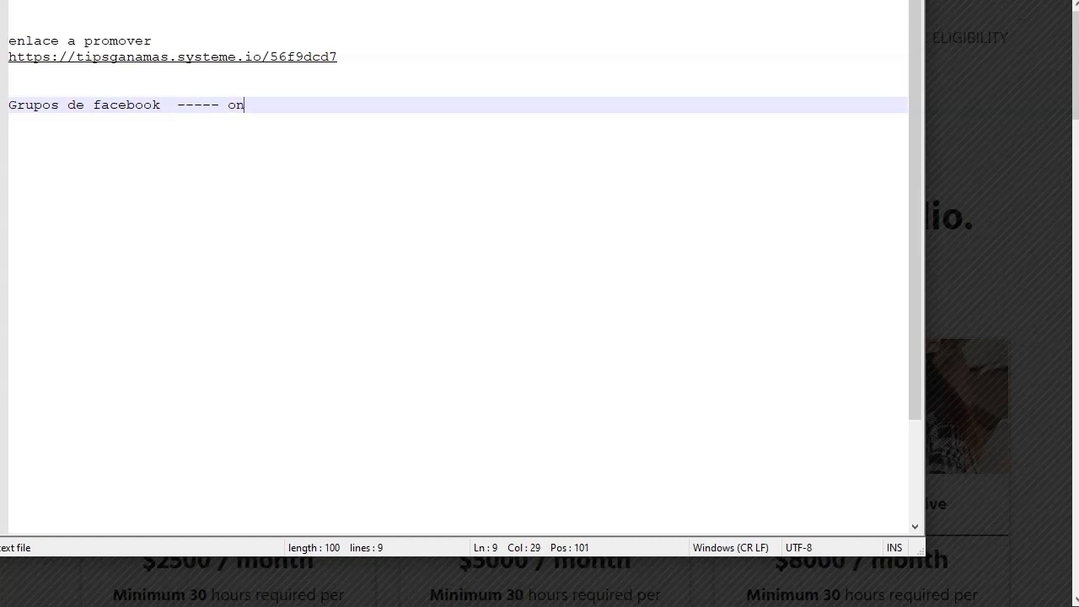
pyautogui.write('click')
pyautogui.press('Return')
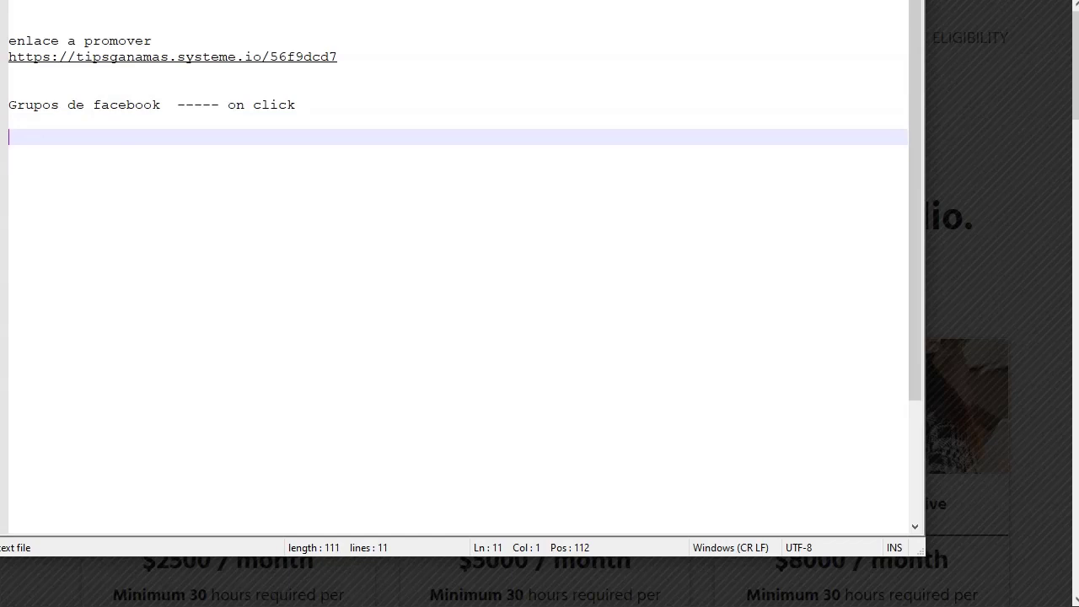
# Add "Tablones de trabajo" and "Anuncios clasificados" to the list of promotion places, with a blank line between entries
pyautogui.write('Tablones de trabaj')
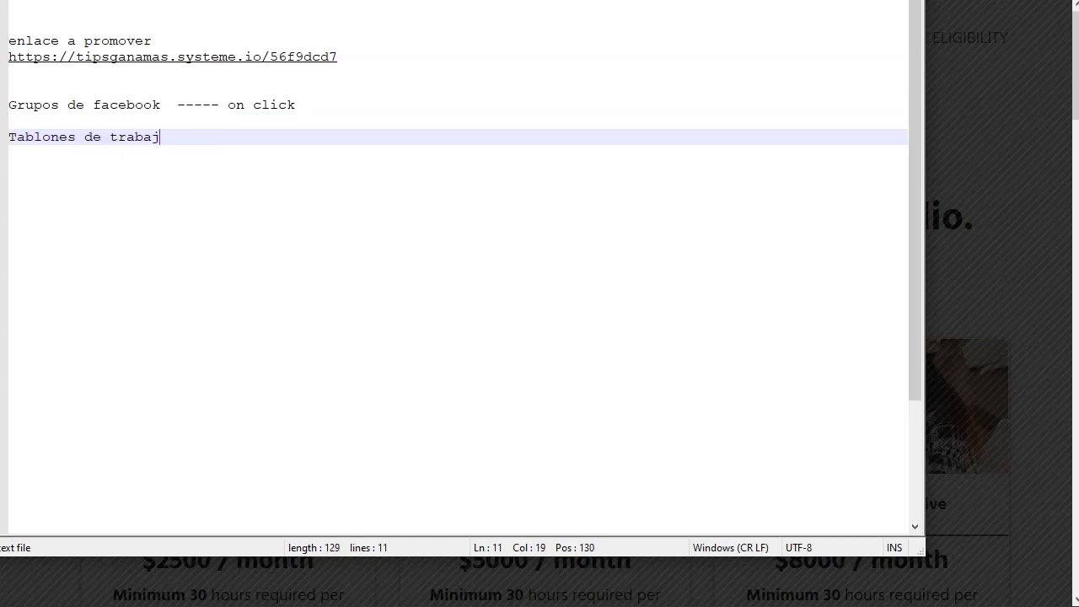
pyautogui.write('o')
pyautogui.press('Return')
pyautogui.press('Return')
pyautogui.write('Anuncios clasificados')
pyautogui.press('Return')
pyautogui.press('Return')
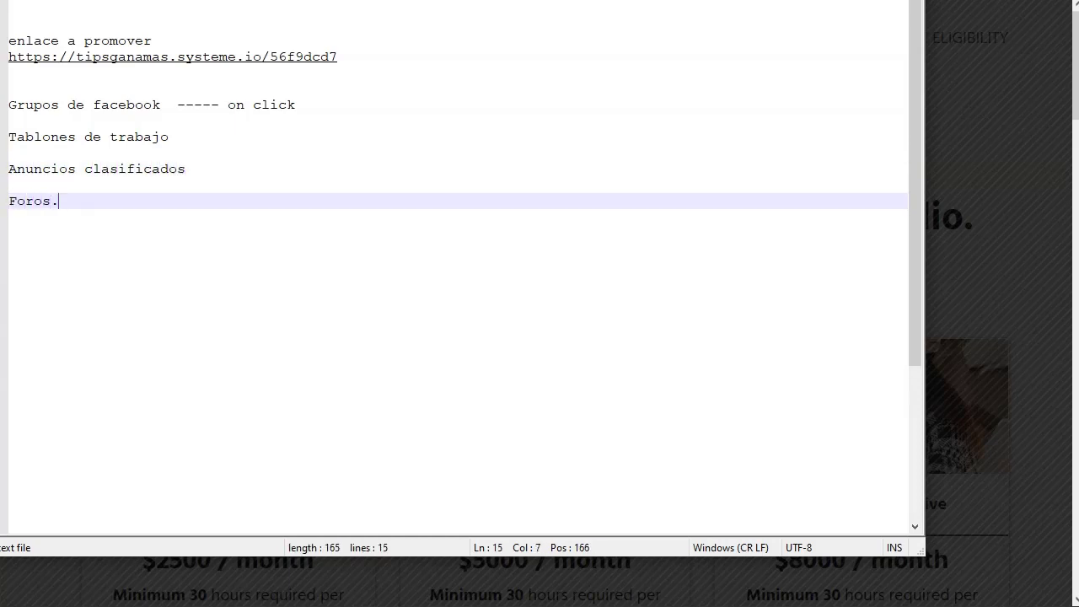
# Add "Foros" and "Redes sociales" as the next entries in the list of promotion places
pyautogui.write('Foros.')
pyautogui.press('BackSpace')
pyautogui.press('Return')
pyautogui.press('Return')
pyautogui.write('Redes socia')
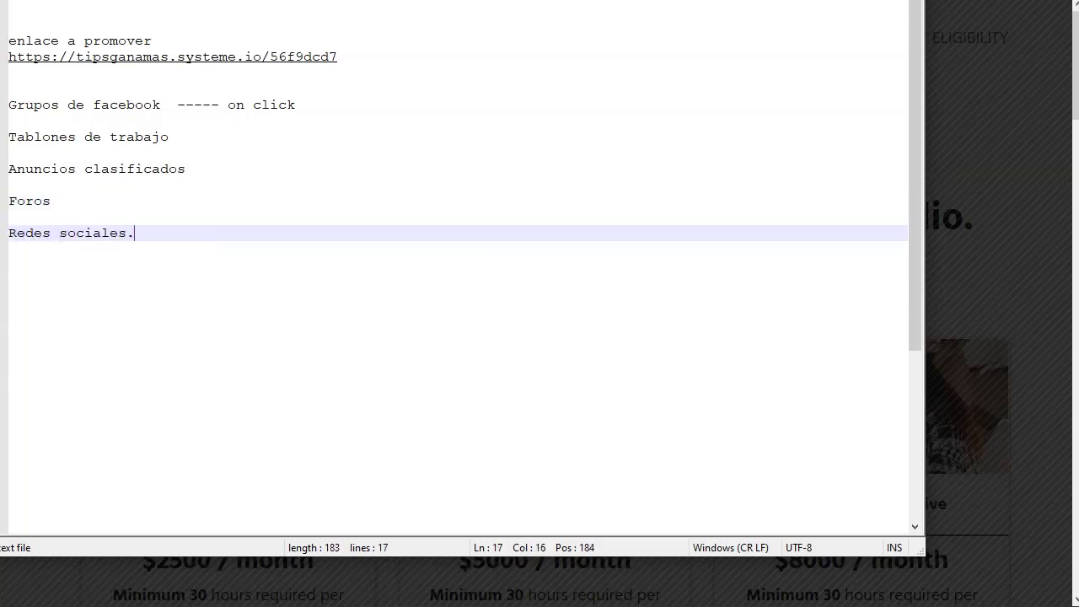
pyautogui.write('les.')
pyautogui.press('BackSpace')
pyautogui.press('Return')
pyautogui.press('Return')
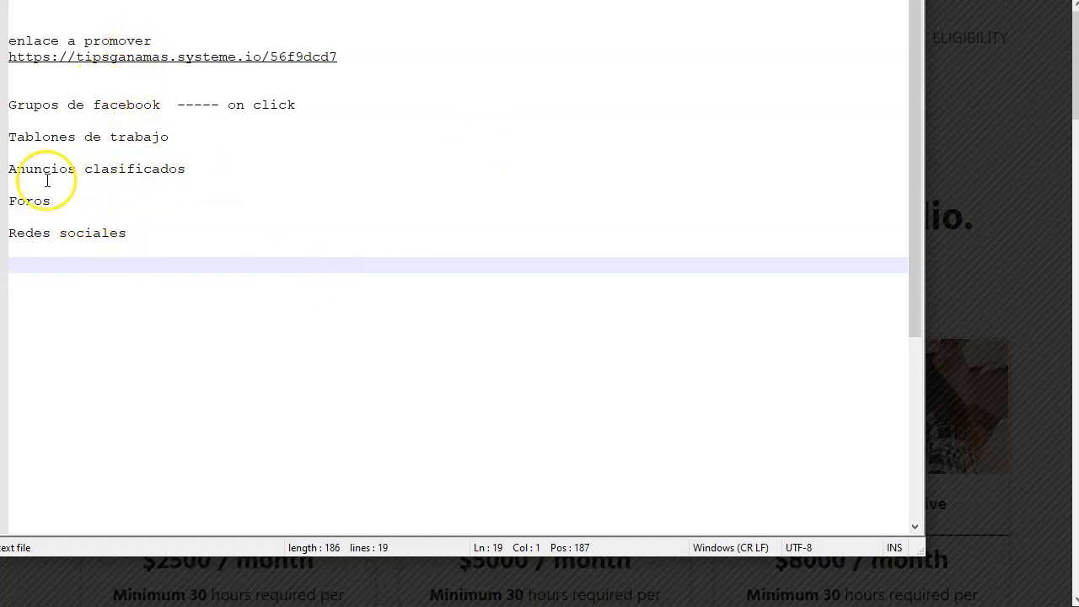
# Switch back to the live blog and examine the job offers and team section behind the content locker
pyautogui.hotkey('alt', 'Tab')
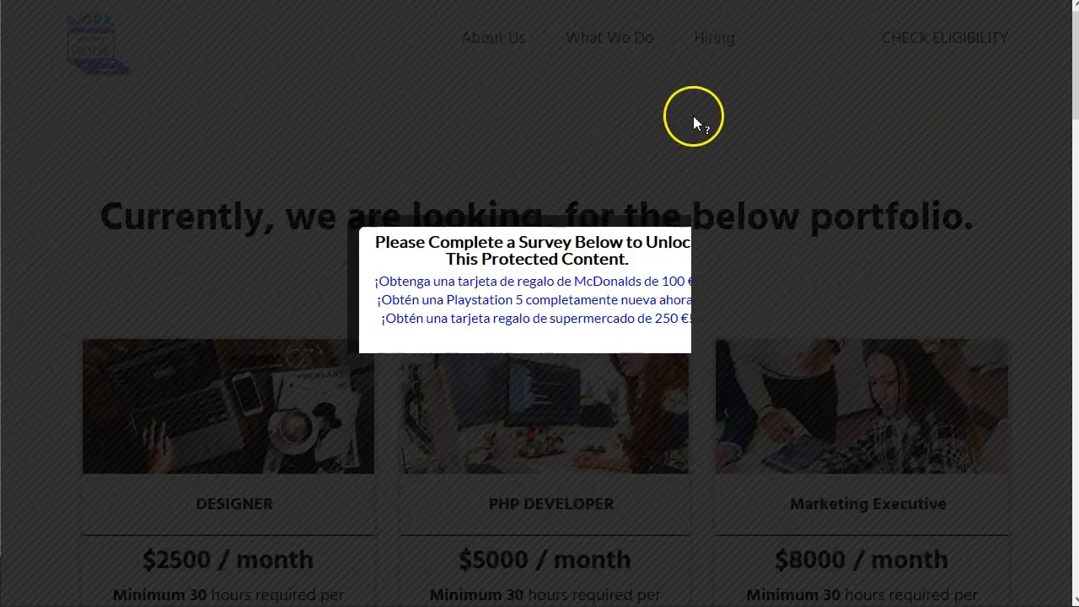
pyautogui.scroll(-15, 215, 387)
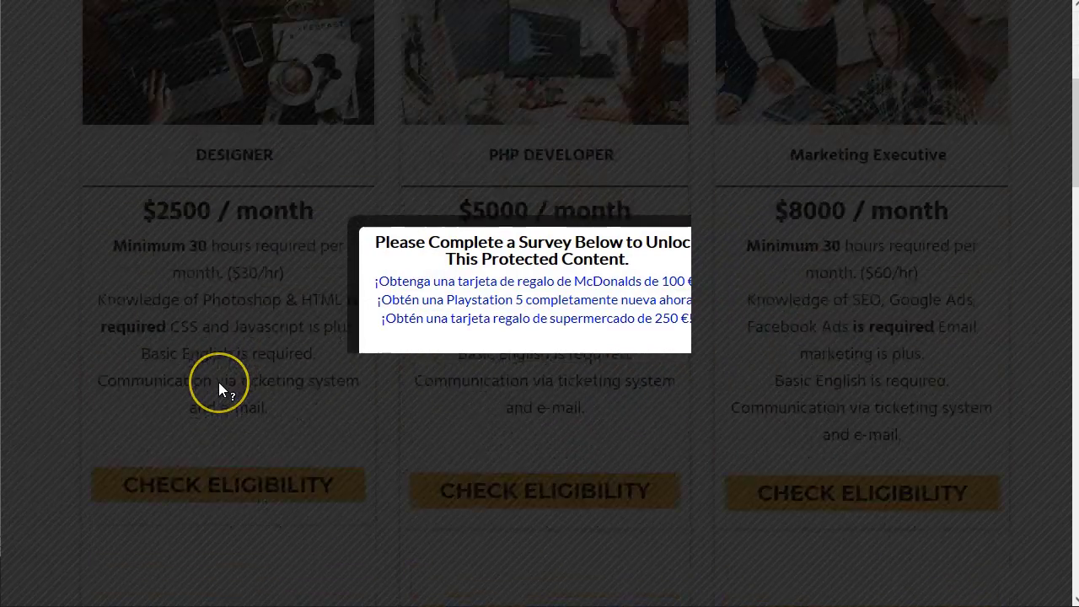
pyautogui.scroll(-7, 212, 400)
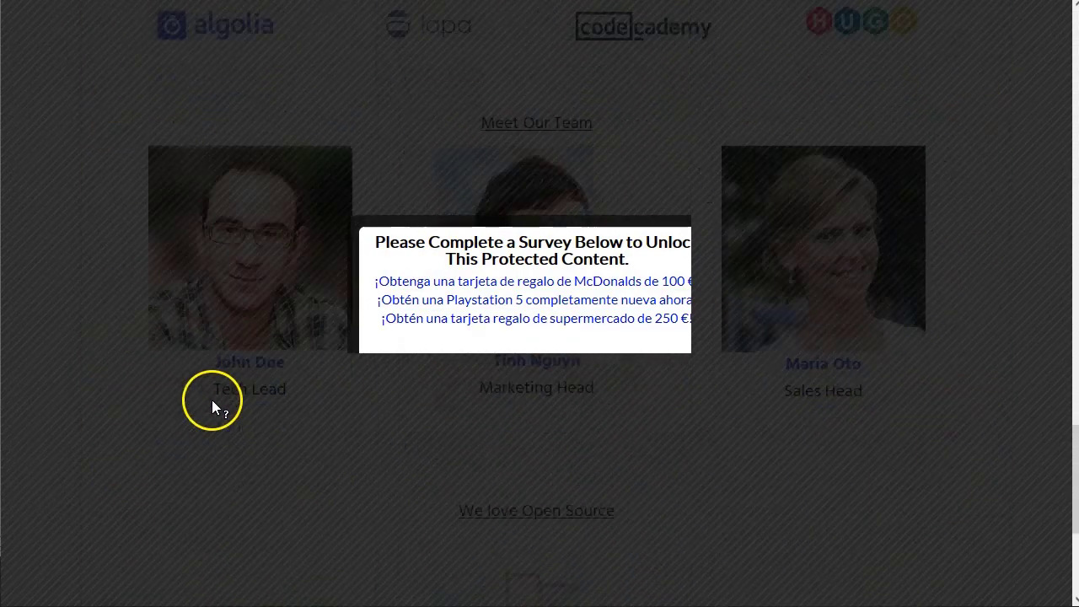
pyautogui.scroll(8, 214, 393)
pyautogui.scroll(10, 217, 391)
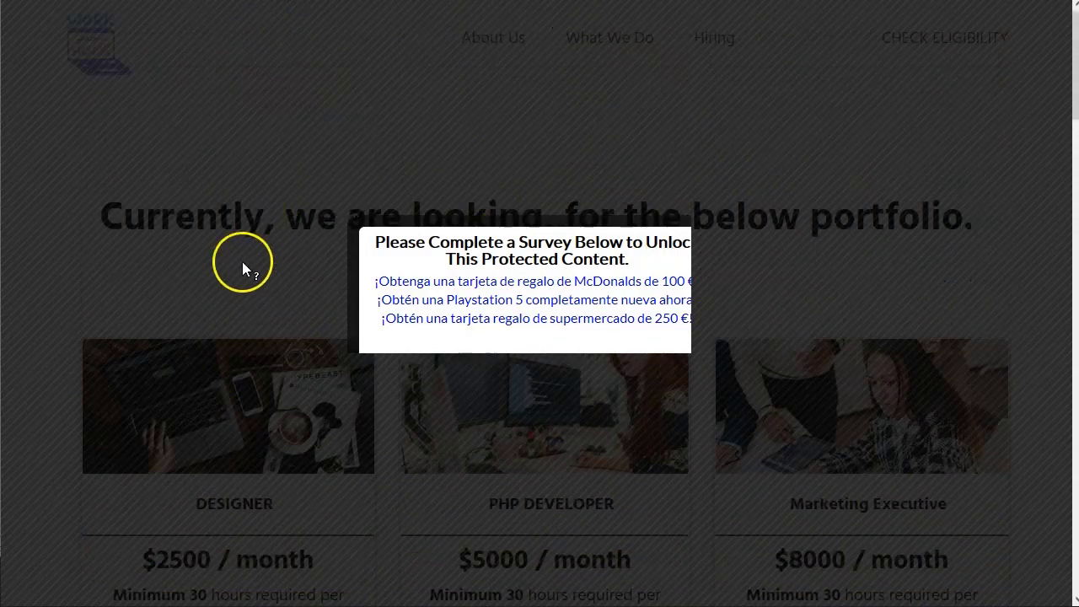
pyautogui.scroll(-5, 229, 316)
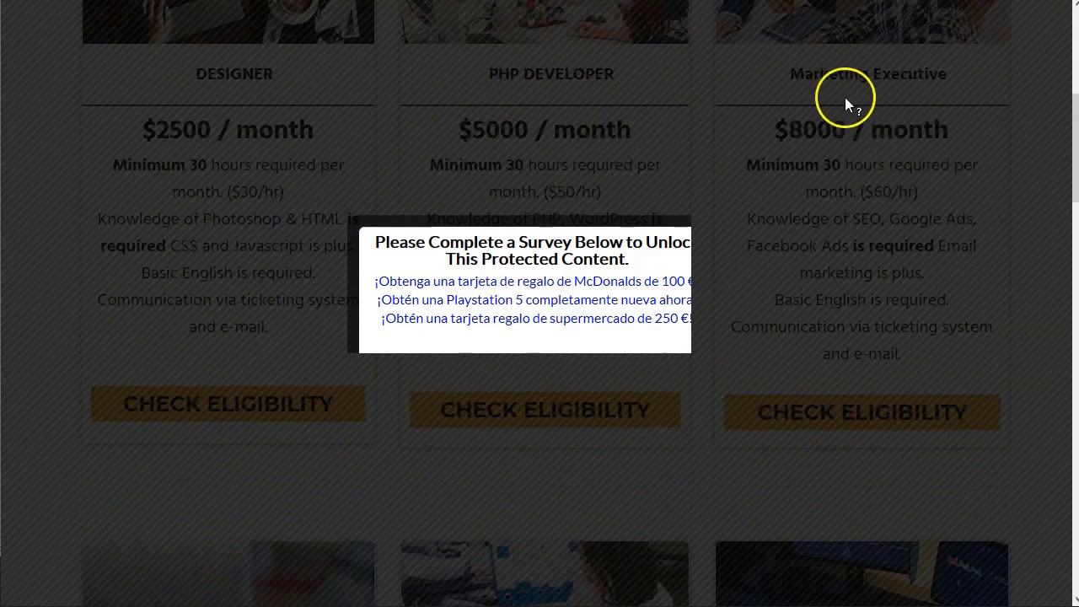
pyautogui.scroll(-3, 868, 224)
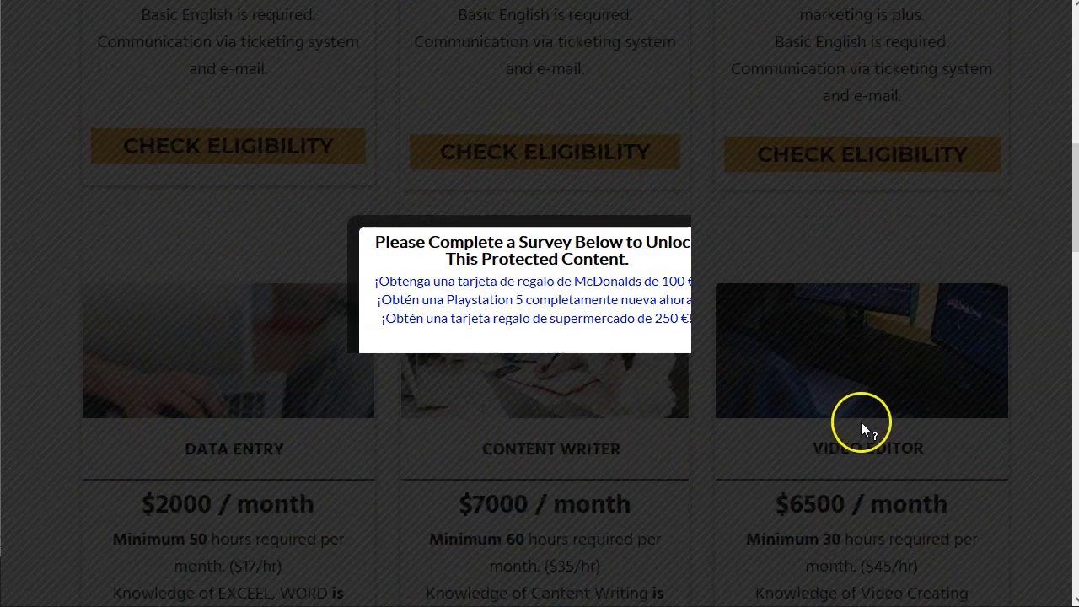
pyautogui.scroll(-4, 802, 416)
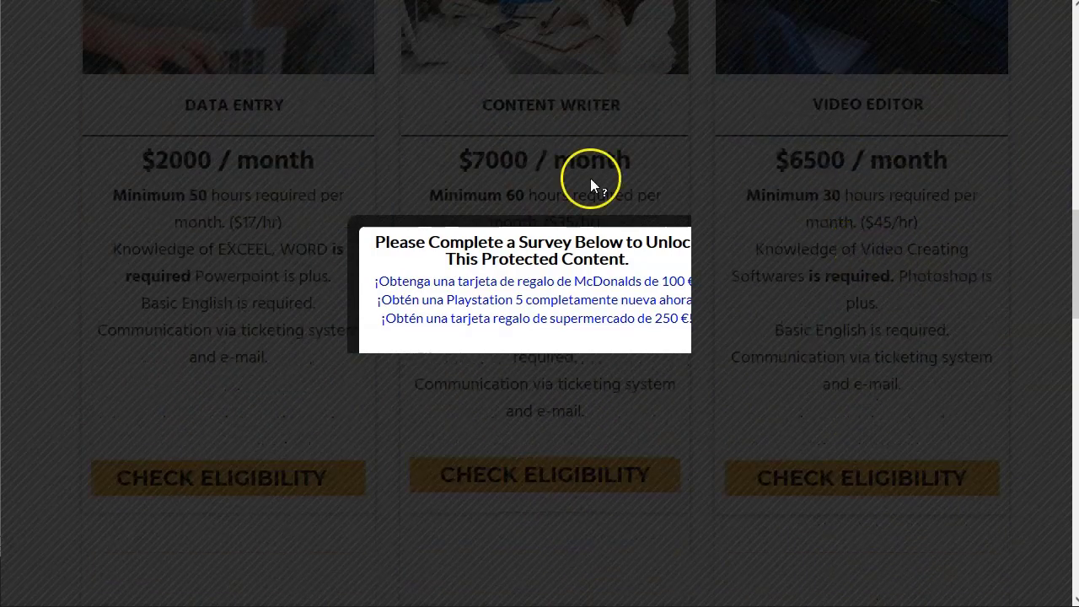
pyautogui.scroll(12, 239, 391)
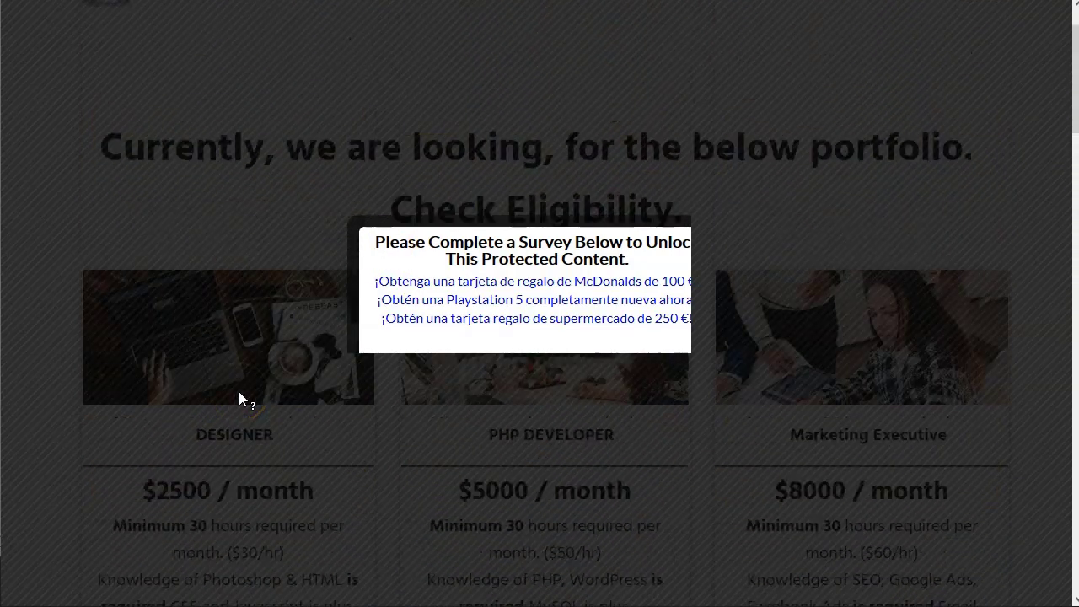
pyautogui.scroll(1, 238, 392)
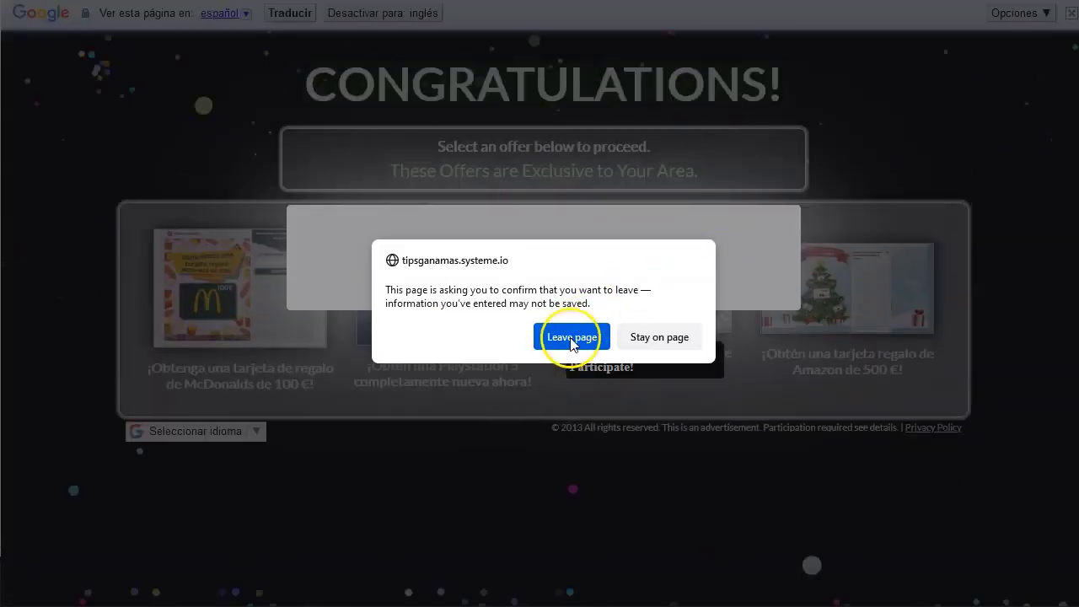
# Confirm leaving the live blog page and open the Work From Home Online blog's list of pages in systeme.io
pyautogui.click(572, 339)
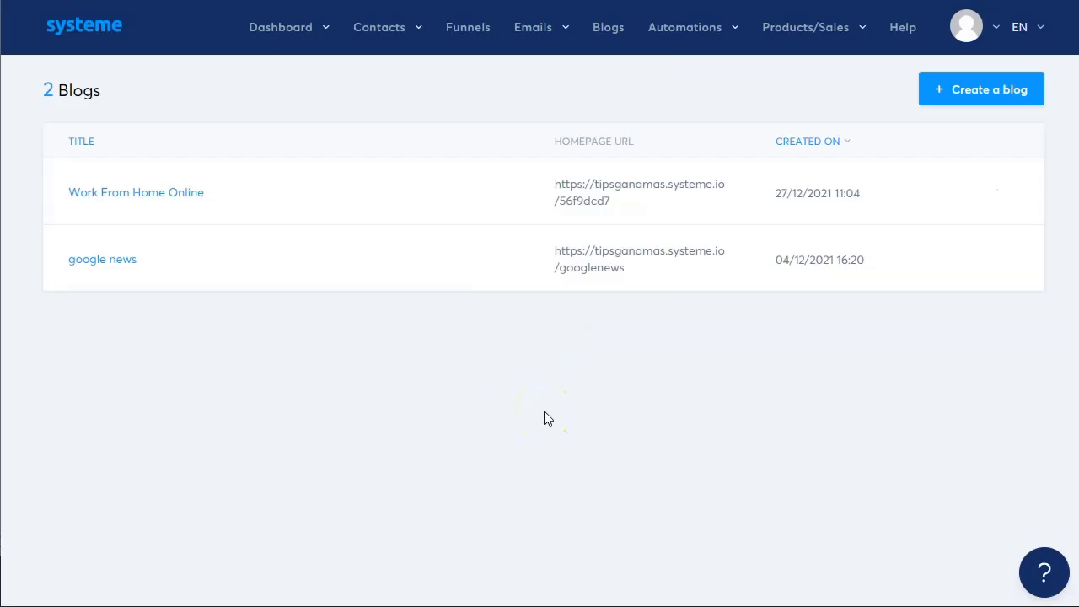
pyautogui.moveTo(185, 199)
pyautogui.mouseDown()
pyautogui.moveTo(210, 201)
pyautogui.moveTo(279, 244)
pyautogui.moveTo(248, 321)
pyautogui.moveTo(309, 446)
pyautogui.moveTo(299, 187)
pyautogui.moveTo(109, 193)
pyautogui.moveTo(169, 197)
pyautogui.mouseUp()
pyautogui.moveTo(532, 439); pyautogui.dragTo(599, 429)
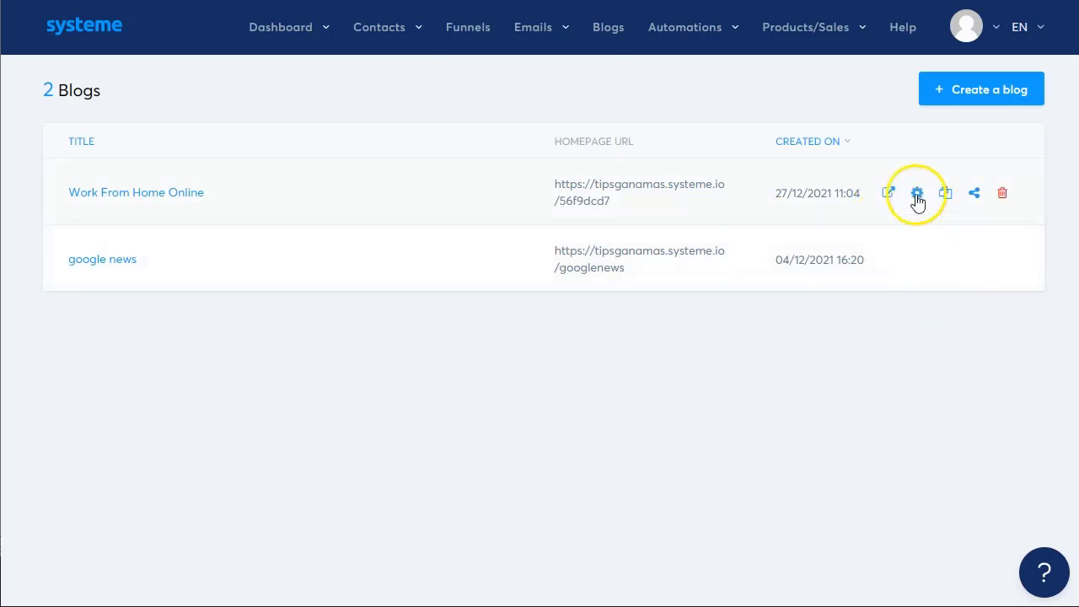
pyautogui.click(177, 194)
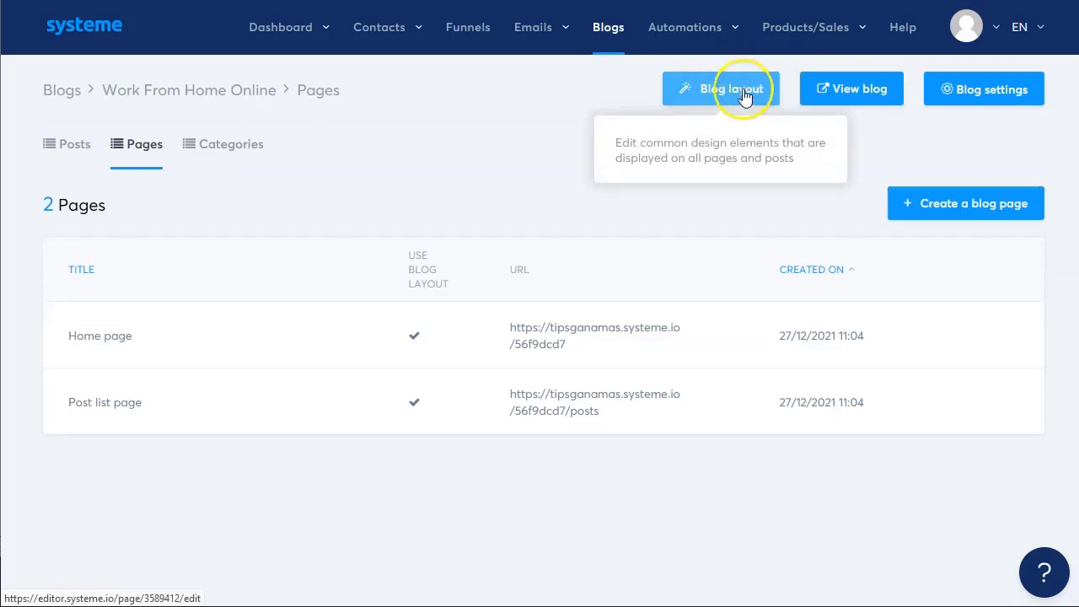
pyautogui.moveTo(99, 352)
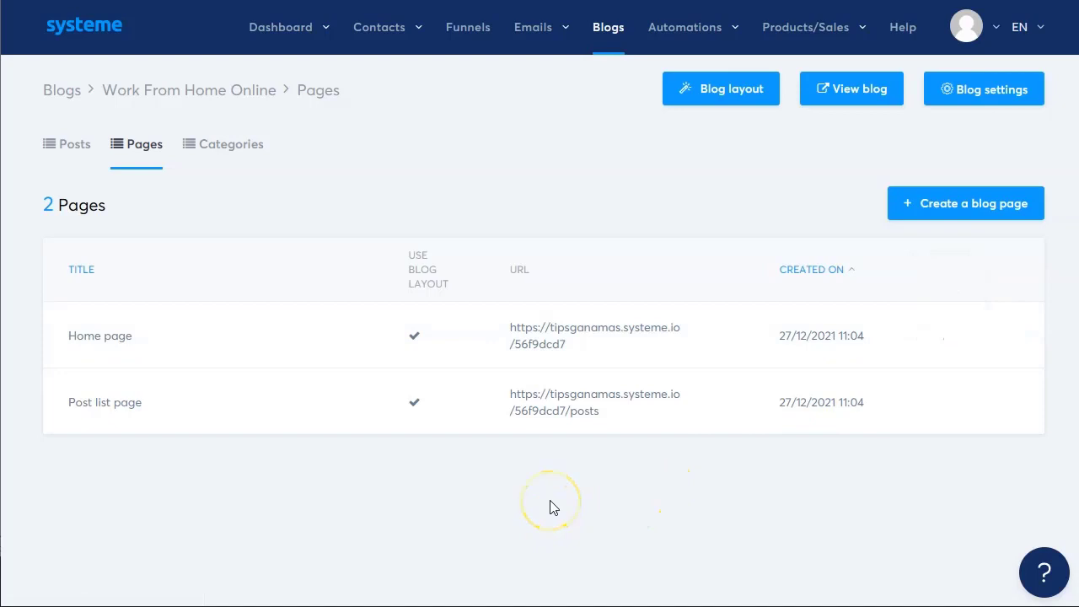
pyautogui.click(79, 397)
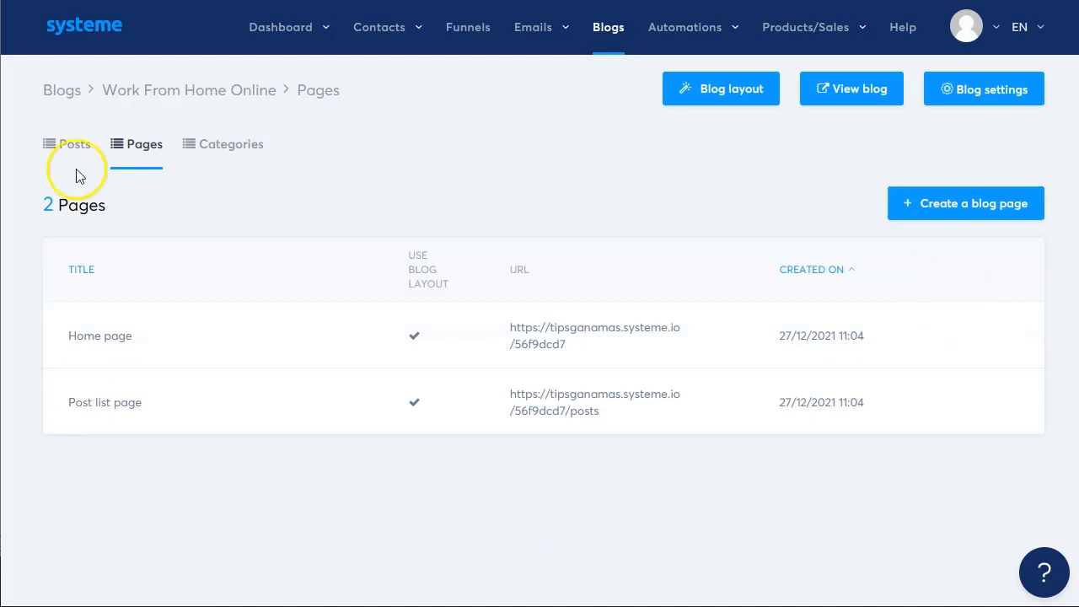